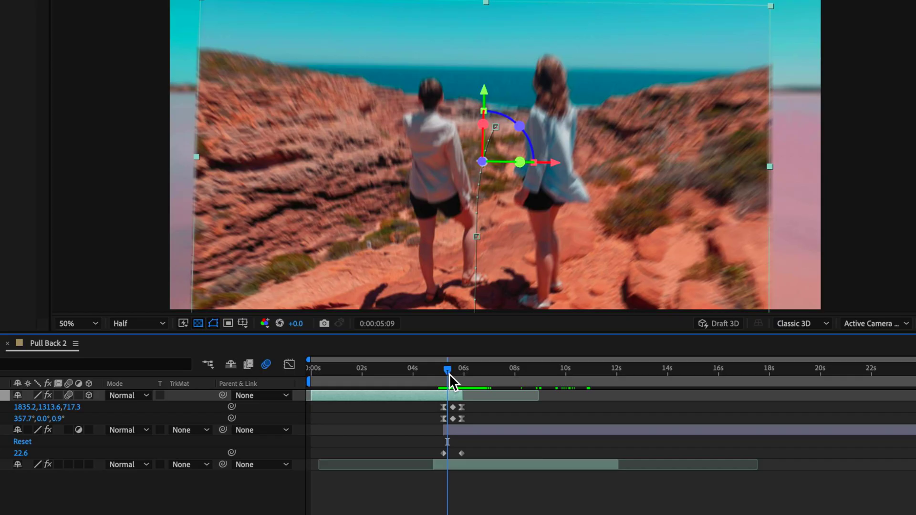
# - Make the beach clip 3D, push it back in Z, and tip it about -84° on X
pyautogui.click(89, 464)
pyautogui.press('pagedown')
pyautogui.click(454, 371)
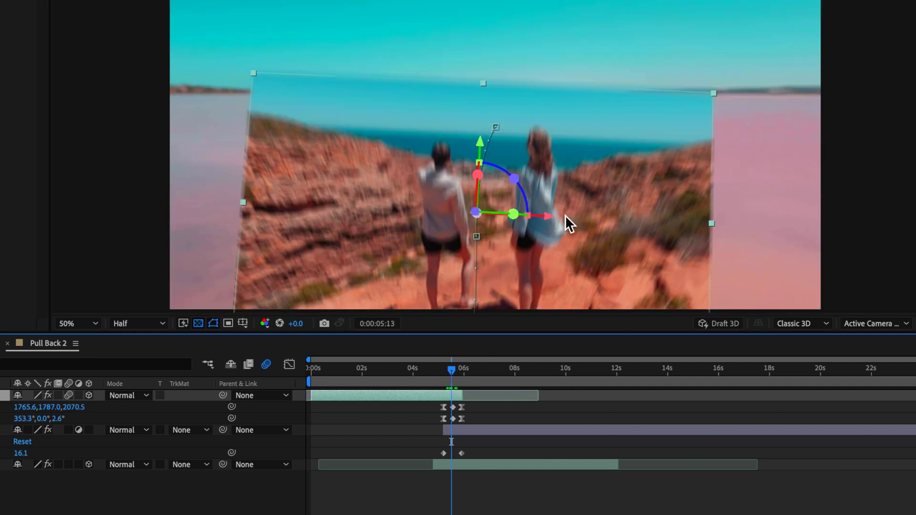
pyautogui.moveTo(476, 212)
pyautogui.mouseDown()
pyautogui.moveTo(797, 211)
pyautogui.moveTo(481, 217)
pyautogui.mouseUp()
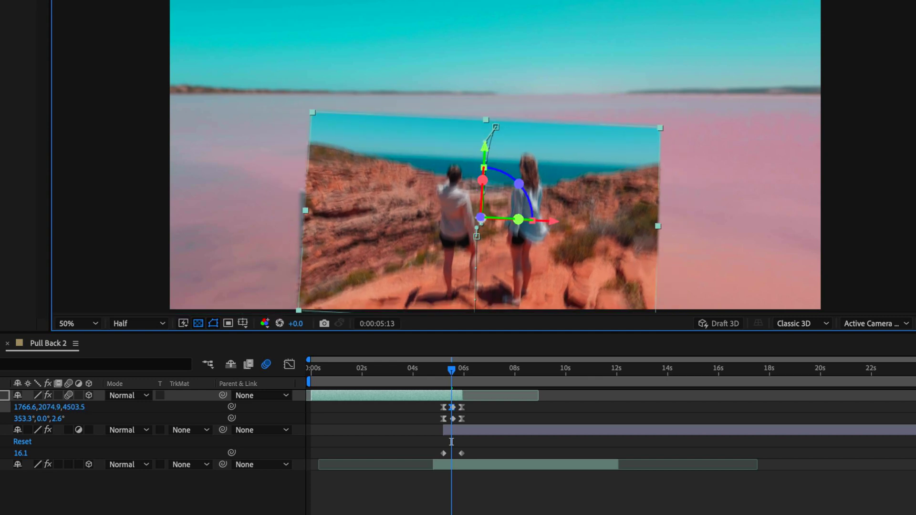
pyautogui.moveTo(486, 185)
pyautogui.mouseDown()
pyautogui.moveTo(498, 138)
pyautogui.moveTo(497, 176)
pyautogui.mouseUp()
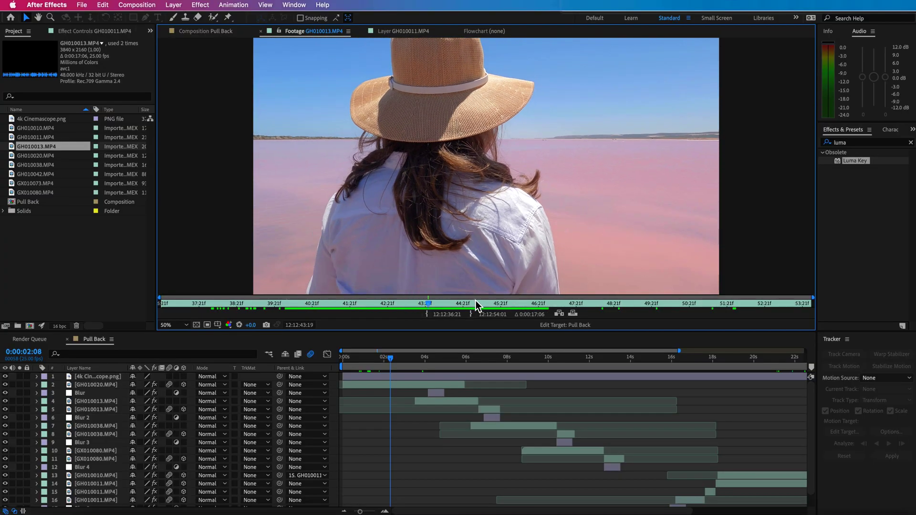
# - Scrub GH010038.MP4 in the Footage panel to the first frame showing the marked card
pyautogui.moveTo(492, 302)
pyautogui.mouseDown()
pyautogui.moveTo(569, 309)
pyautogui.moveTo(307, 316)
pyautogui.mouseUp()
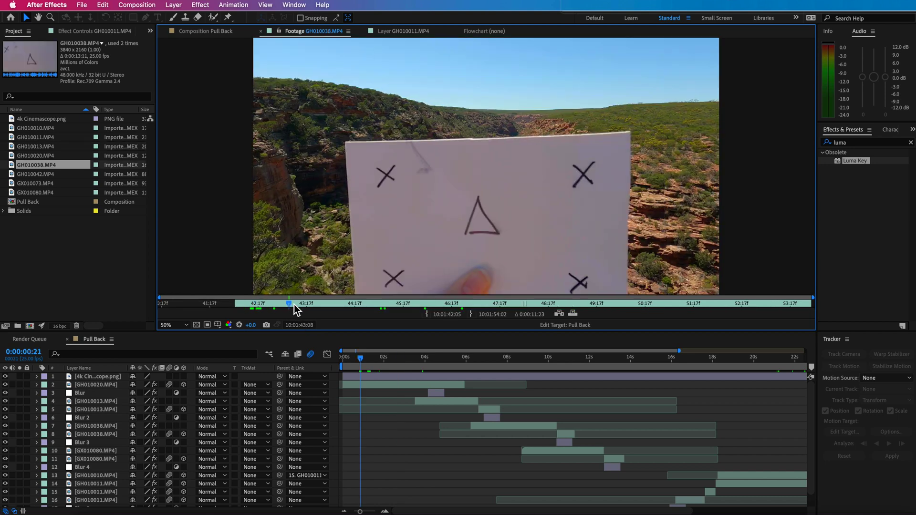
pyautogui.moveTo(294, 305); pyautogui.dragTo(249, 313)
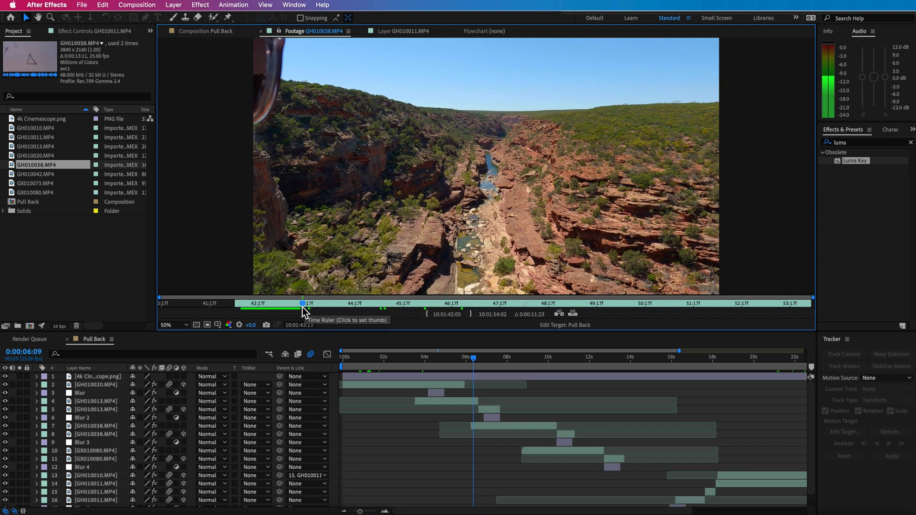
pyautogui.moveTo(300, 305); pyautogui.dragTo(268, 306)
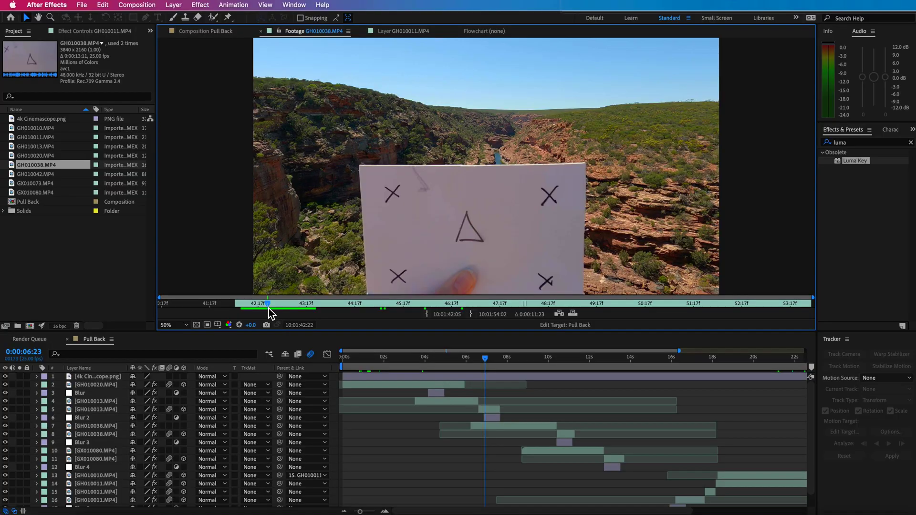
pyautogui.moveTo(259, 308); pyautogui.dragTo(256, 309)
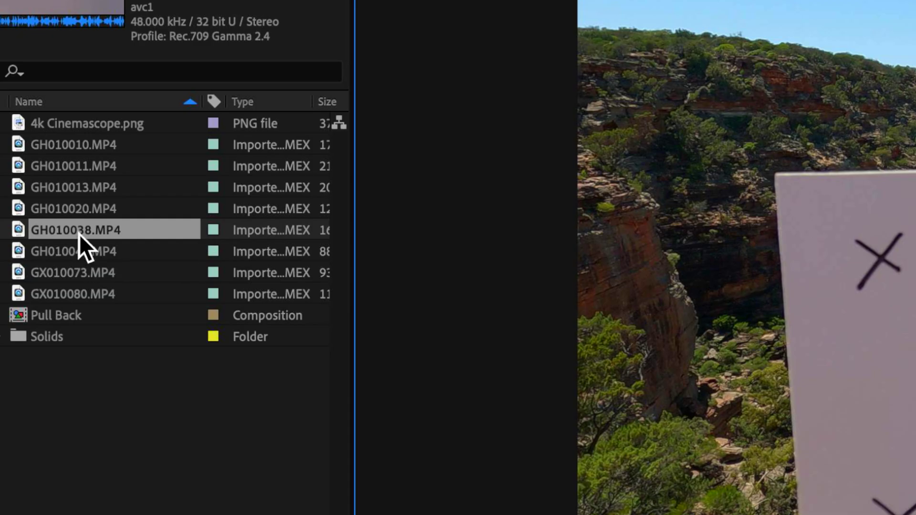
# - Create a GH010038 comp from the clip and enlarge both track points' search boxes over the card's marks
pyautogui.rightClick(79, 235)
pyautogui.click(198, 311)
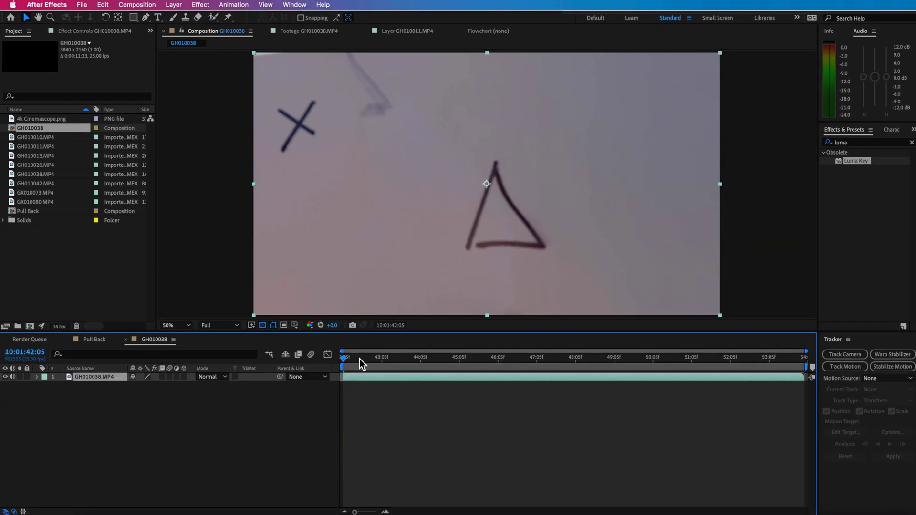
pyautogui.moveTo(359, 359)
pyautogui.mouseDown()
pyautogui.moveTo(370, 359)
pyautogui.moveTo(354, 359)
pyautogui.mouseUp()
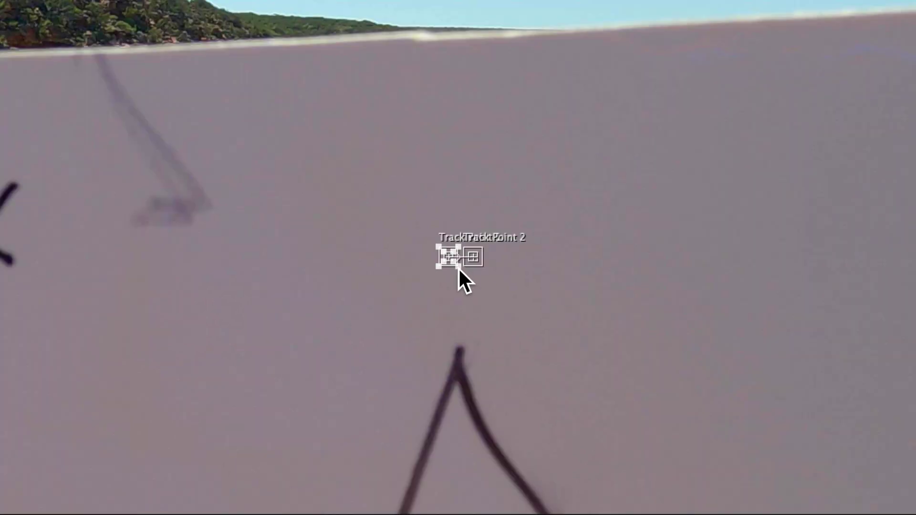
pyautogui.moveTo(237, 180); pyautogui.dragTo(27, 289)
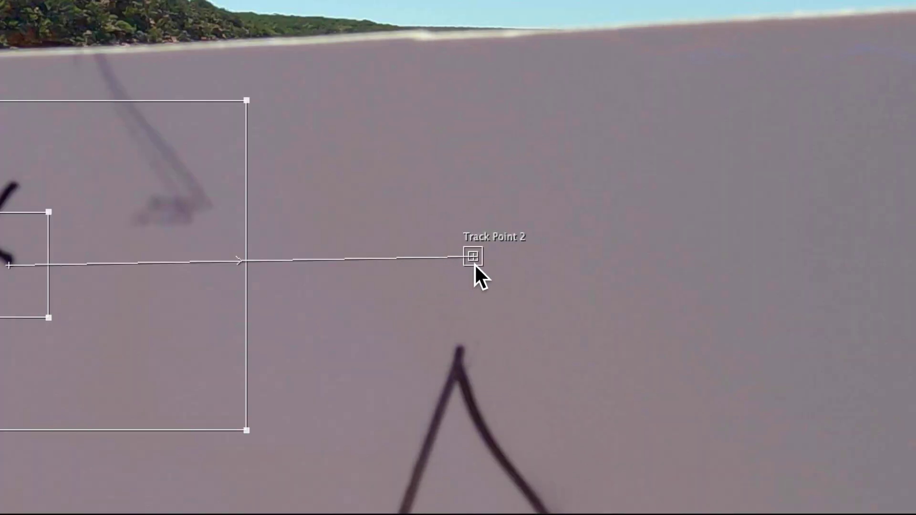
pyautogui.moveTo(483, 267); pyautogui.dragTo(578, 326)
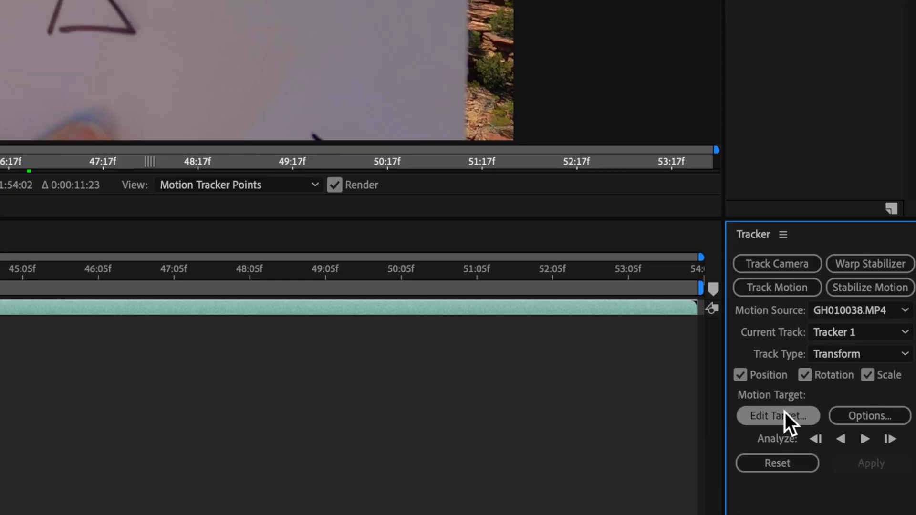
# - Cancel the motion target choice and add a Null 1 object above the card footage
pyautogui.click(790, 420)
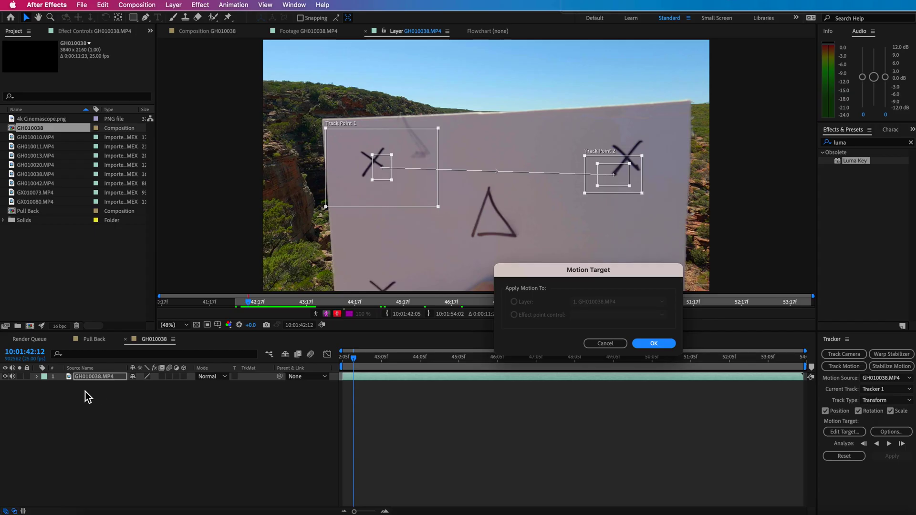
pyautogui.click(598, 341)
pyautogui.rightClick(104, 423)
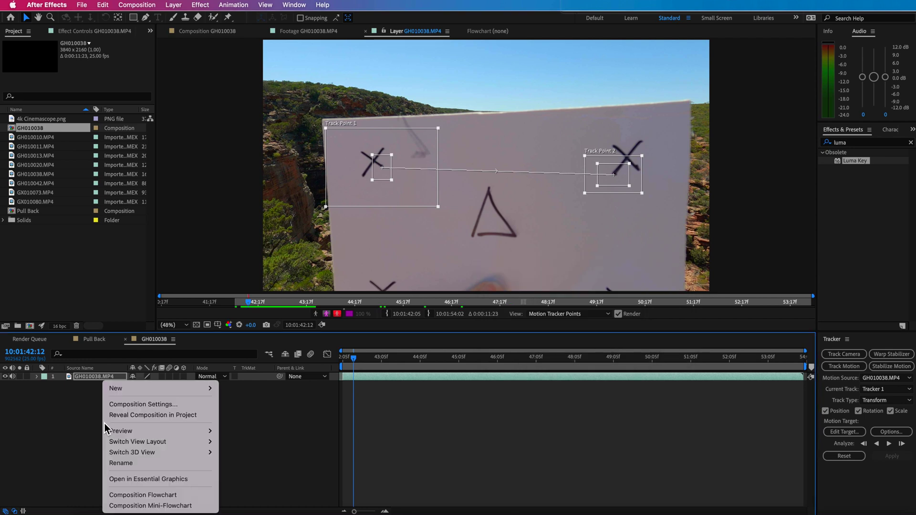
pyautogui.moveTo(159, 396)
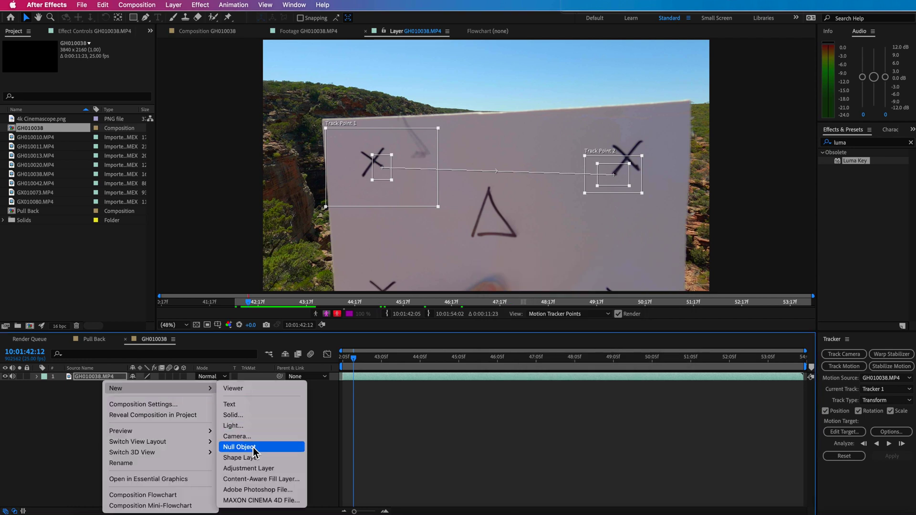
pyautogui.click(239, 447)
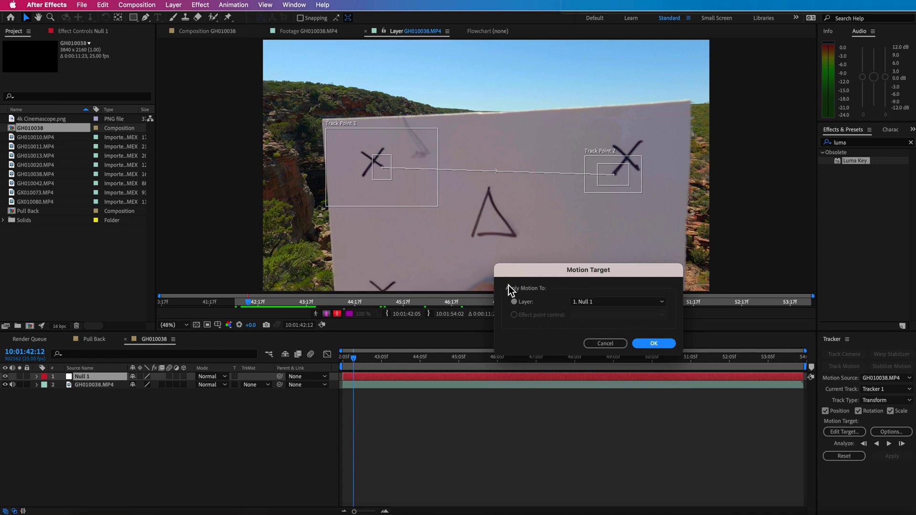
# - Dismiss the motion target prompt, deselect Null 1, and run the camera tracker analysis
pyautogui.click(605, 344)
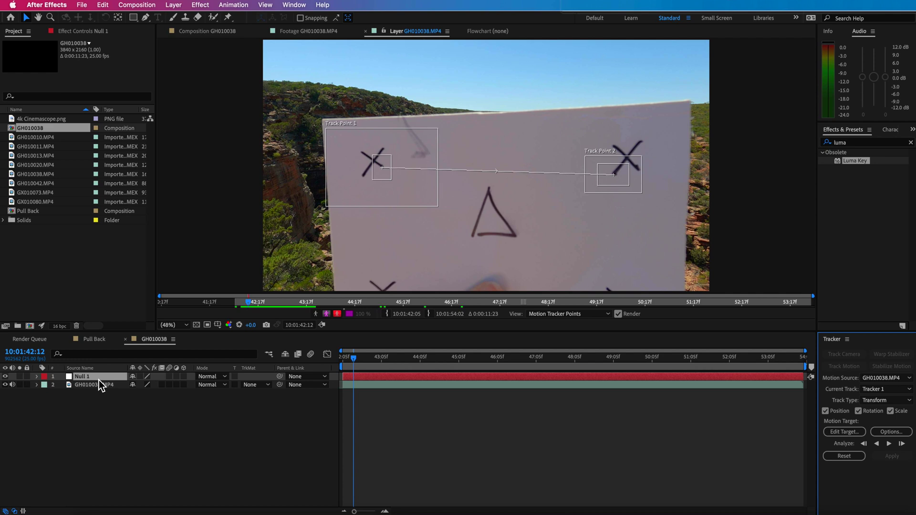
pyautogui.click(354, 404)
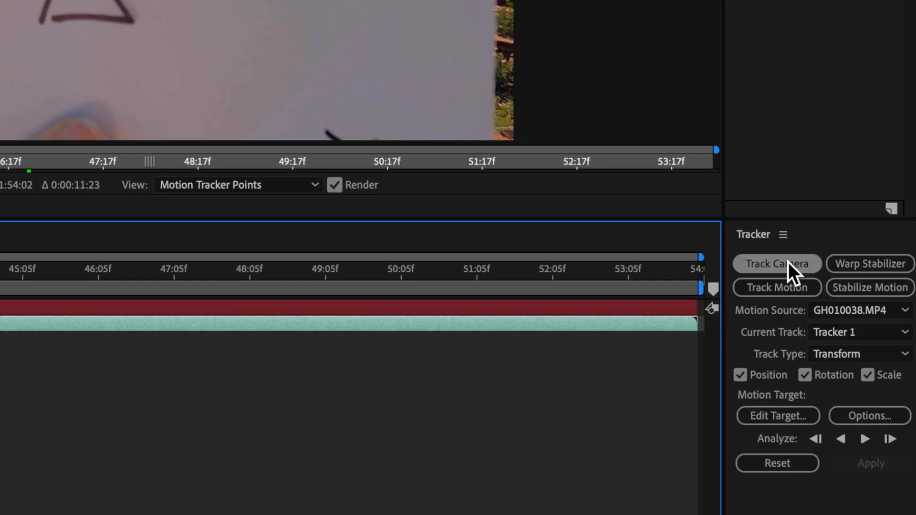
pyautogui.click(788, 264)
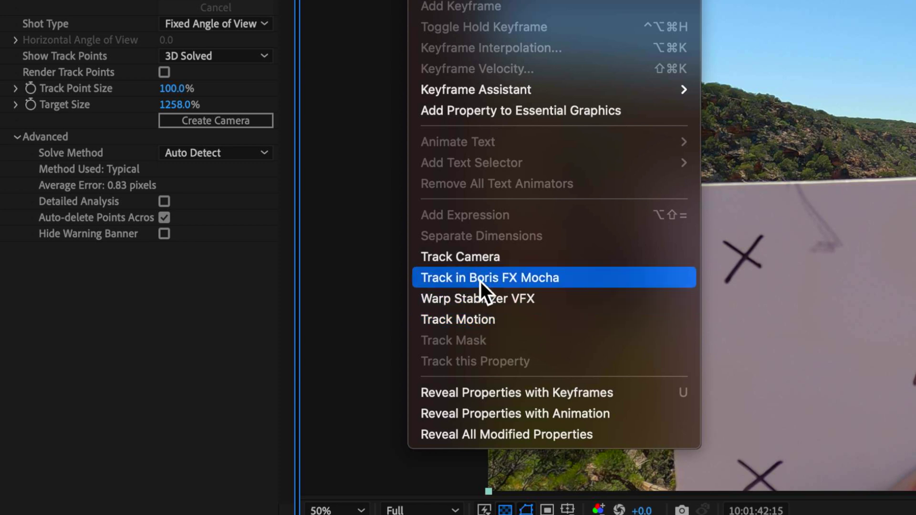
# - Apply Mocha AE, launch it, and draw an X-spline shape around the paper card
pyautogui.click(542, 281)
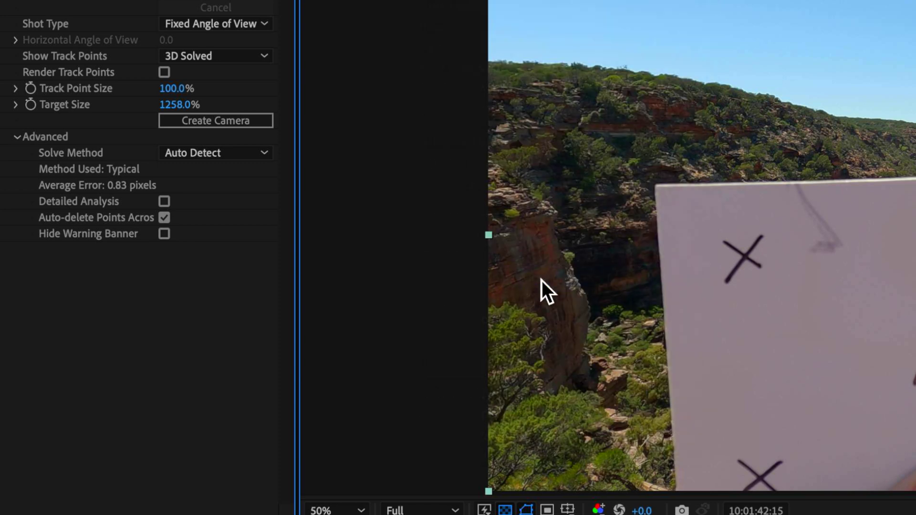
pyautogui.click(98, 298)
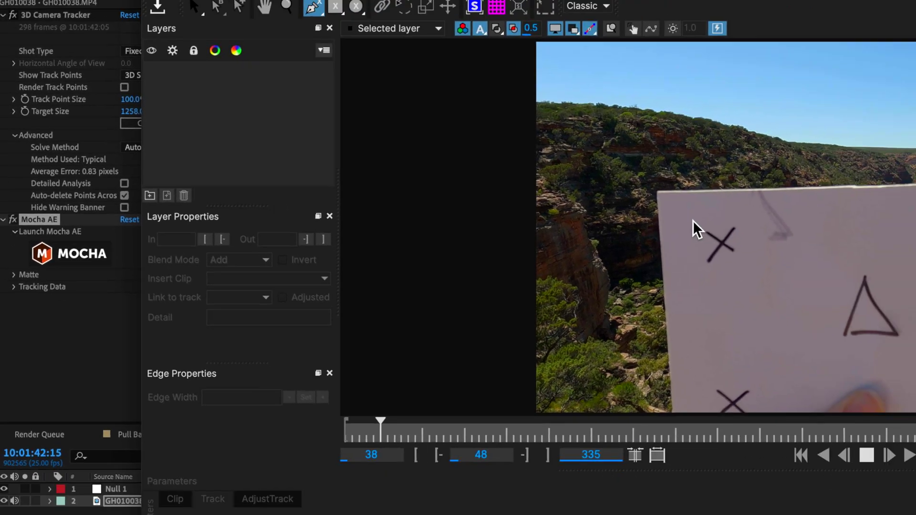
pyautogui.click(667, 222)
pyautogui.click(732, 178)
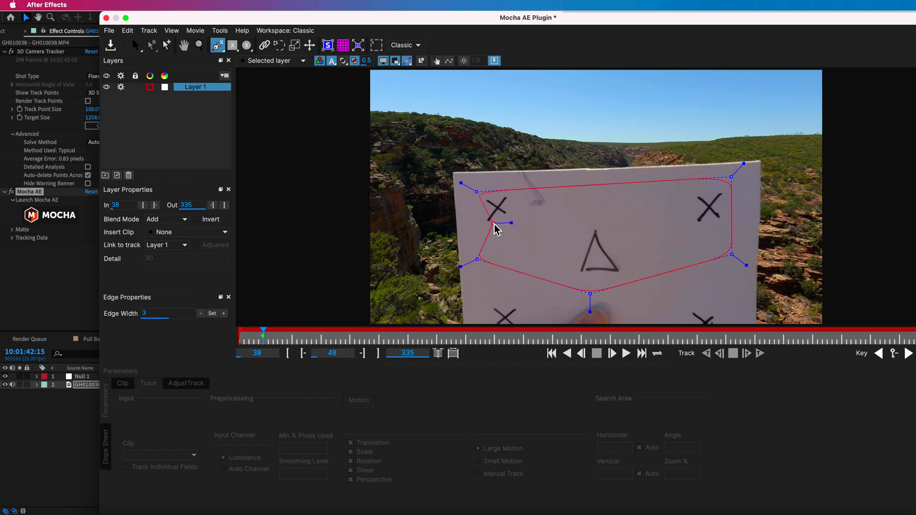
pyautogui.click(477, 192)
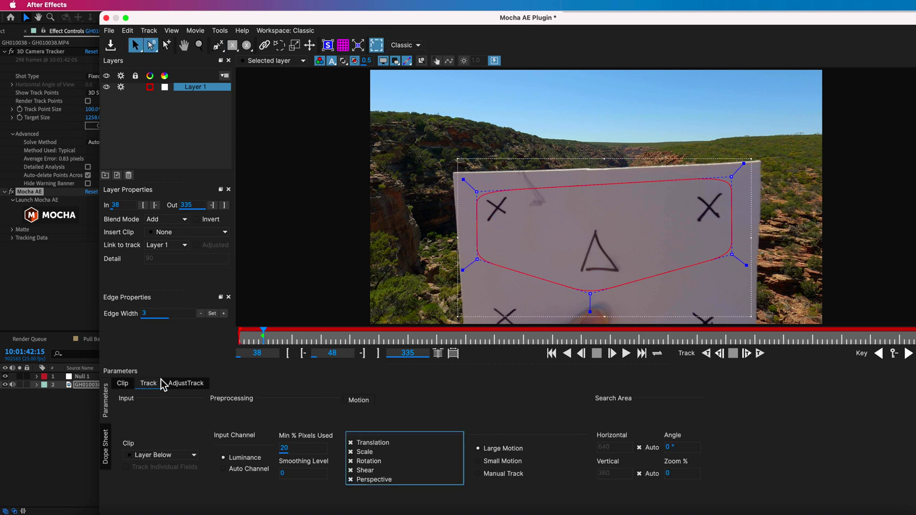
# - Track the shape forward, stop at frame 66, and scrub back to verify it follows the card
pyautogui.click(758, 354)
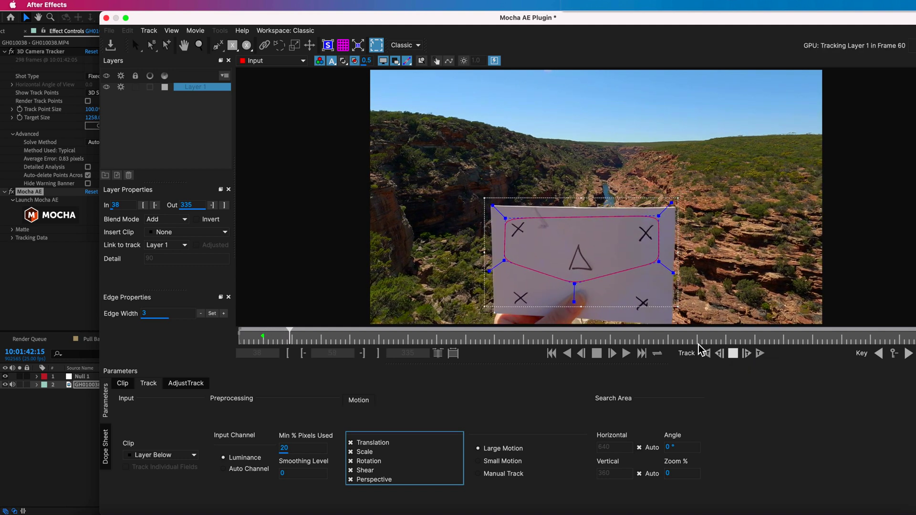
pyautogui.click(734, 354)
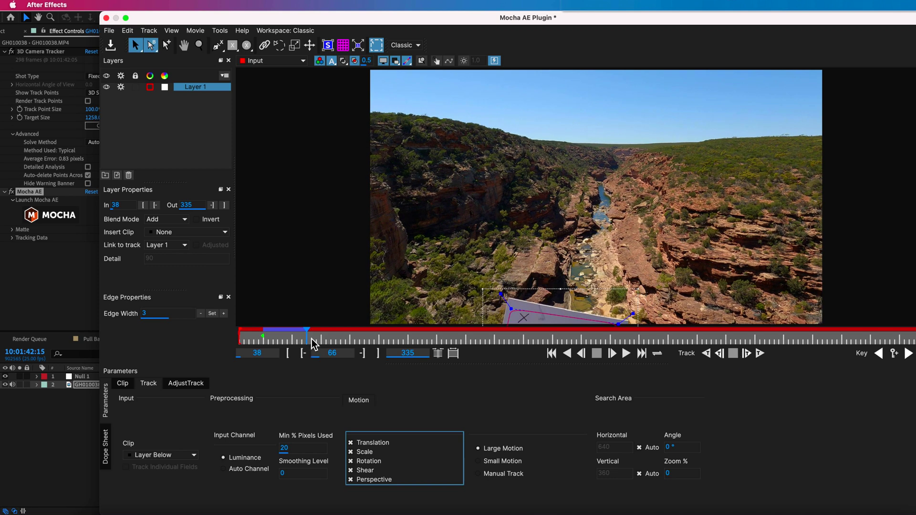
pyautogui.moveTo(313, 344); pyautogui.dragTo(290, 343)
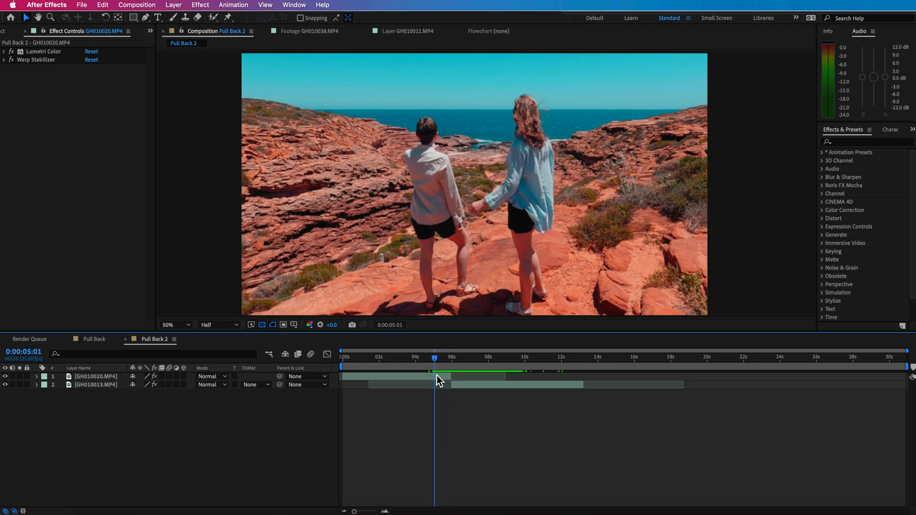
# - Select the GH010020 layer and move to 0:00:06:14 where the card shows
pyautogui.click(436, 375)
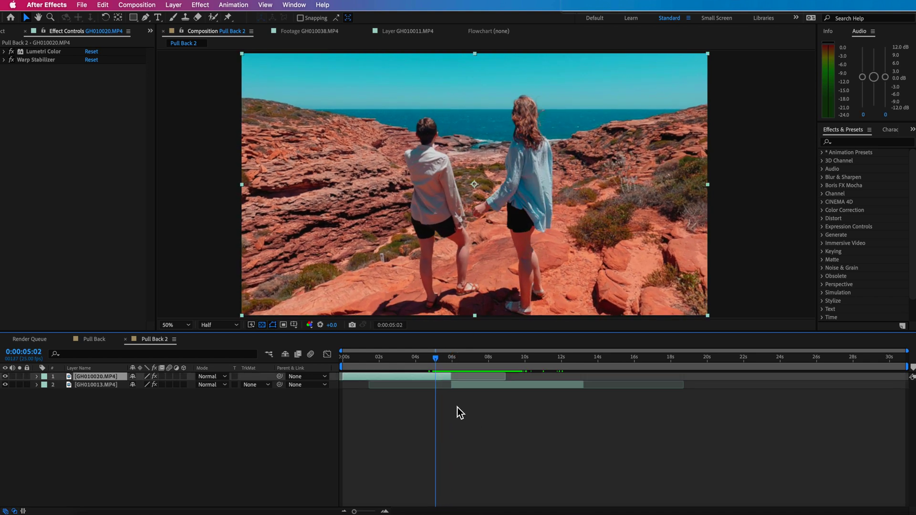
pyautogui.moveTo(445, 358); pyautogui.dragTo(462, 361)
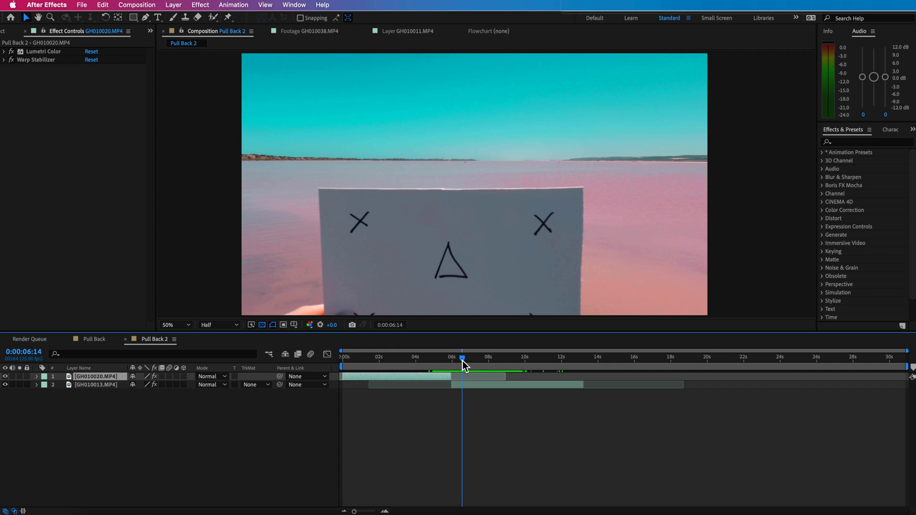
# - Find the handoff frame and shift the second clip about 0.9 s earlier
pyautogui.moveTo(462, 361); pyautogui.dragTo(481, 359)
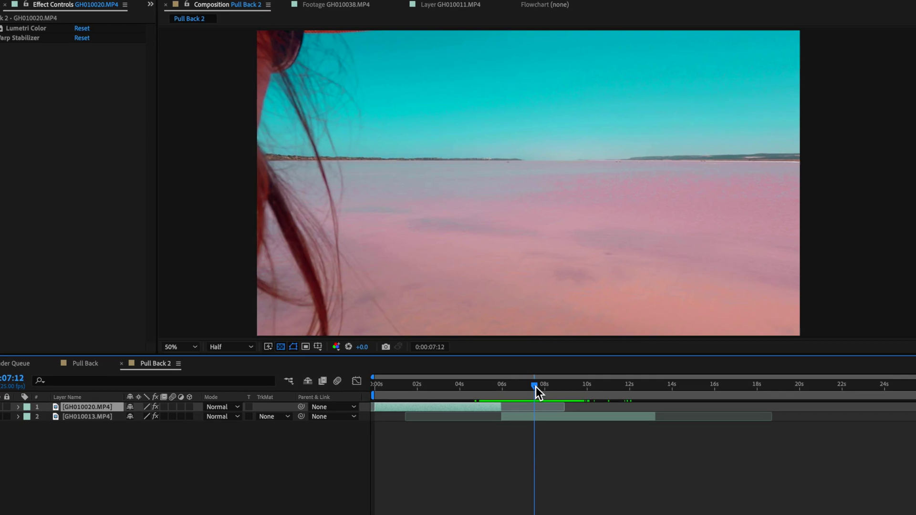
pyautogui.moveTo(536, 388); pyautogui.dragTo(525, 388)
pyautogui.moveTo(528, 420); pyautogui.dragTo(518, 386)
pyautogui.moveTo(577, 417); pyautogui.dragTo(558, 422)
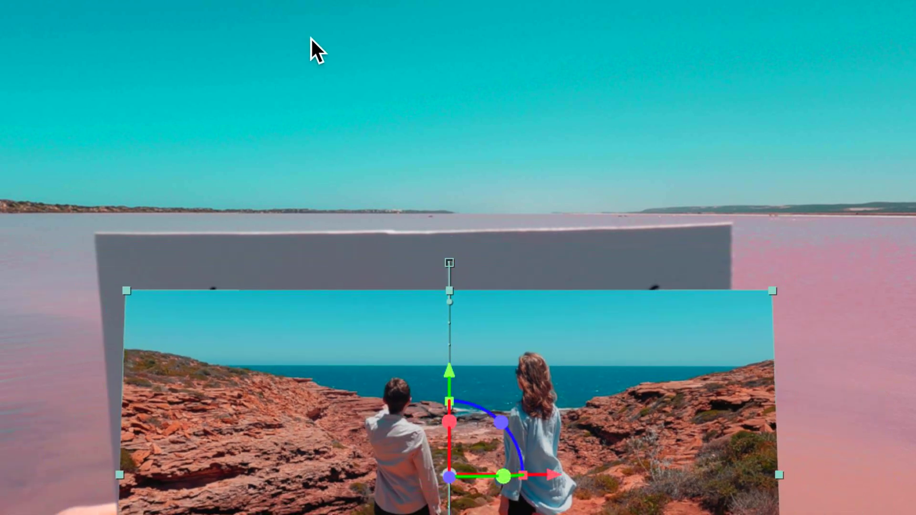
# - Keyframe the cliff clip rising, pushing back in 3D and tilting away, then preview it
pyautogui.moveTo(452, 377); pyautogui.dragTo(429, 305)
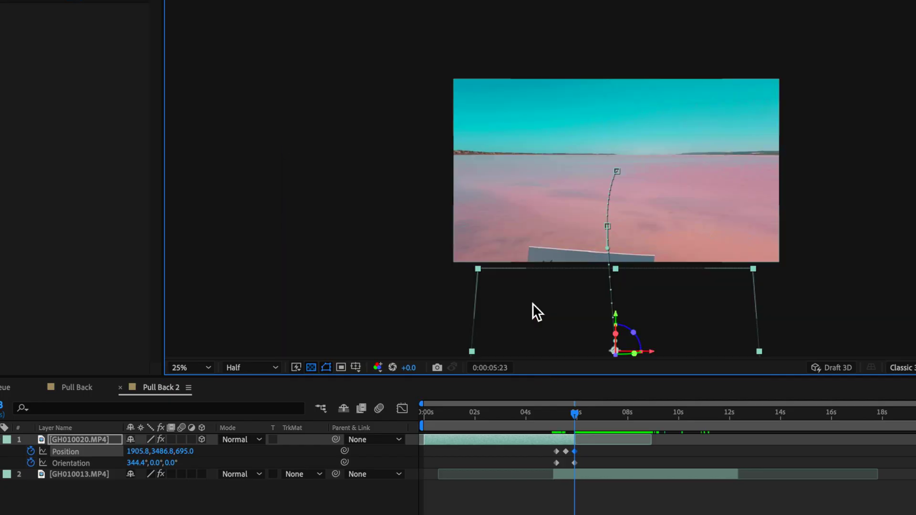
pyautogui.moveTo(615, 354); pyautogui.dragTo(579, 293)
pyautogui.moveTo(569, 425)
pyautogui.mouseDown()
pyautogui.moveTo(568, 416)
pyautogui.moveTo(557, 417)
pyautogui.moveTo(574, 420)
pyautogui.moveTo(552, 418)
pyautogui.moveTo(564, 420)
pyautogui.mouseUp()
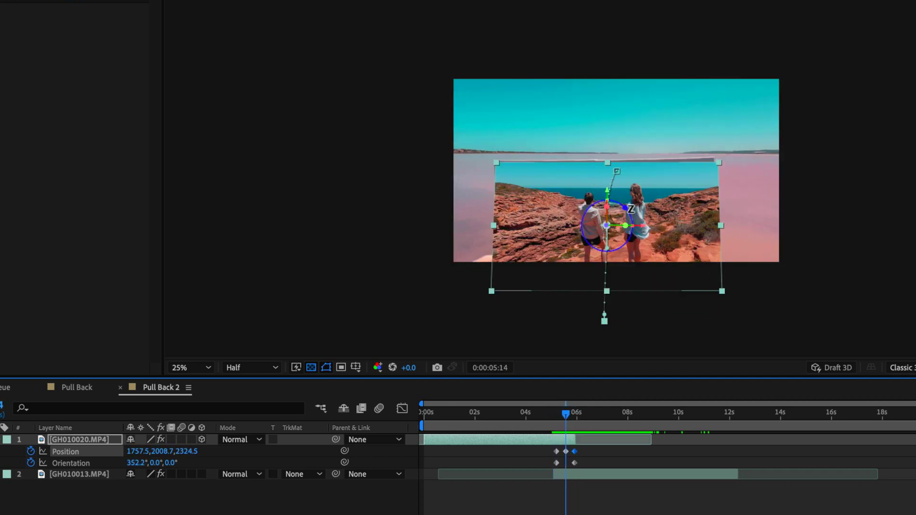
pyautogui.moveTo(628, 210); pyautogui.dragTo(616, 248)
pyautogui.moveTo(566, 413)
pyautogui.mouseDown()
pyautogui.moveTo(578, 414)
pyautogui.moveTo(560, 417)
pyautogui.moveTo(568, 421)
pyautogui.mouseUp()
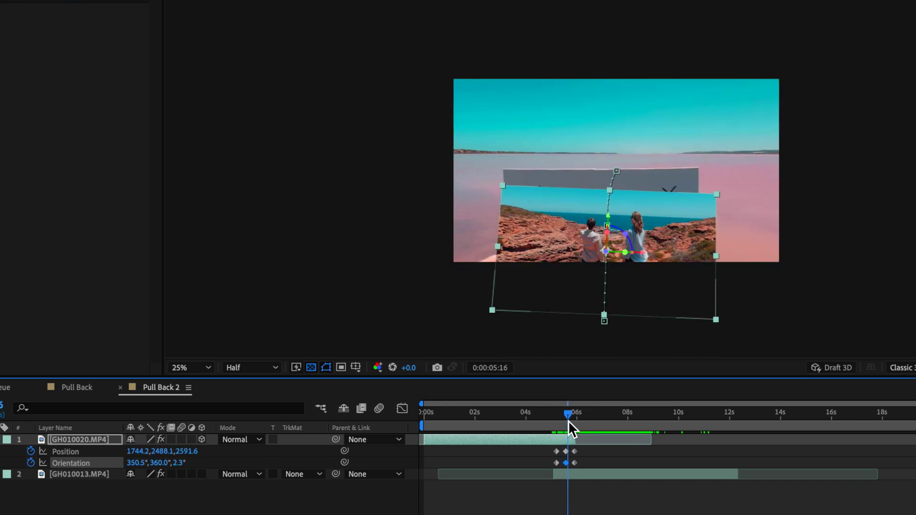
pyautogui.press('space')
# - Select the pull-back's Position and Orientation keyframes for easing
pyautogui.scroll(2, 628, 257)
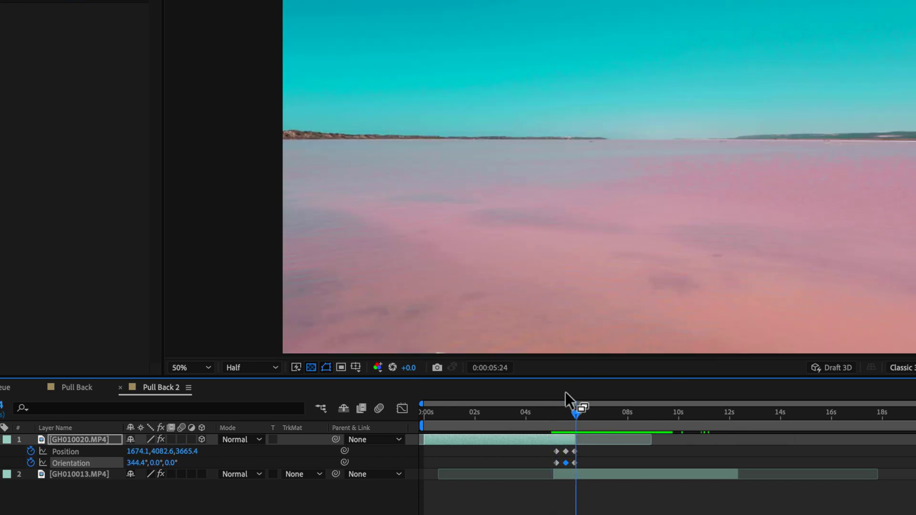
pyautogui.moveTo(563, 414); pyautogui.dragTo(557, 421)
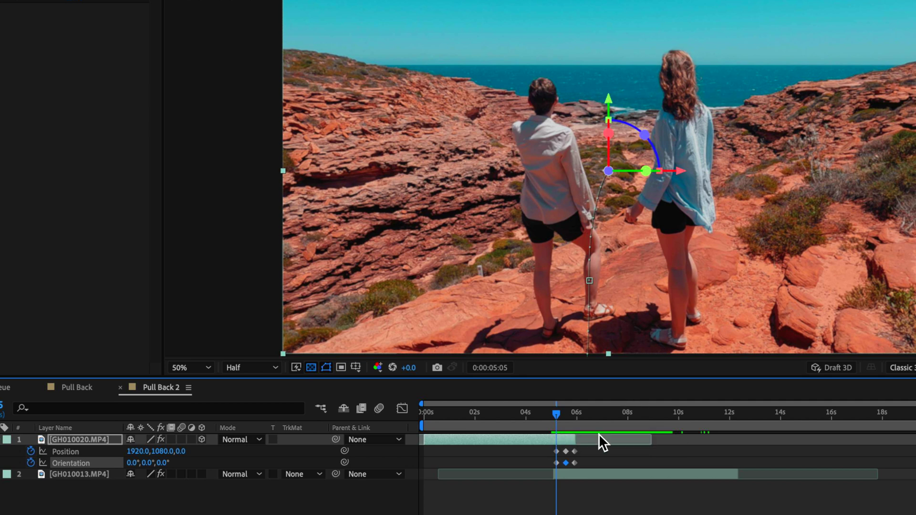
pyautogui.moveTo(594, 447); pyautogui.dragTo(575, 469)
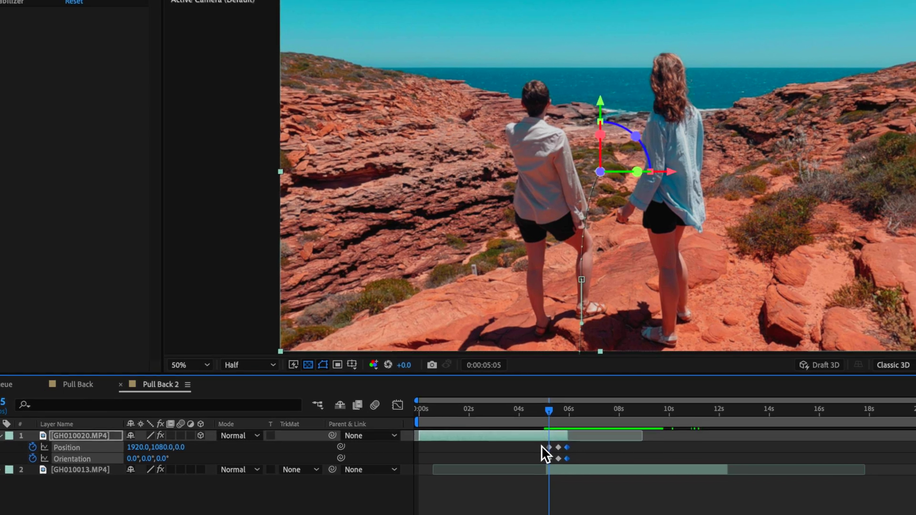
pyautogui.rightClick(567, 459)
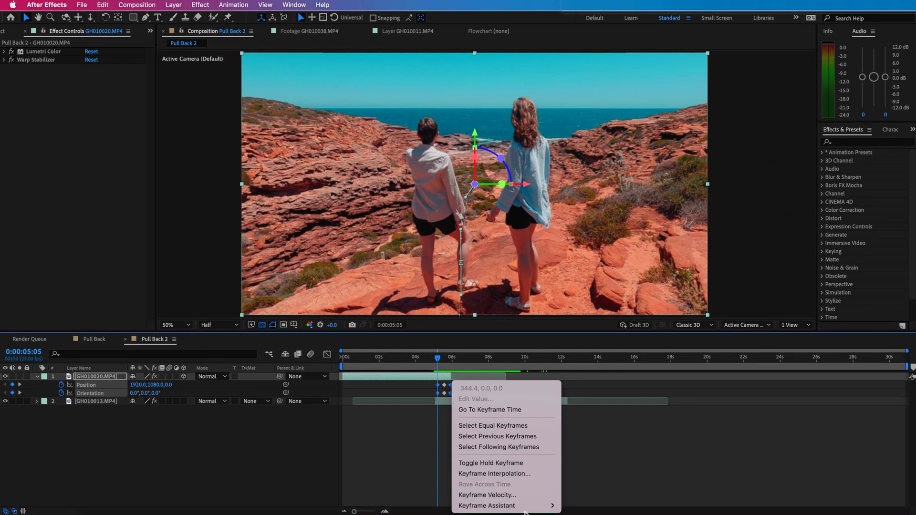
# - Apply Easy Ease to the pull-back keyframes and check the motion at 0:00:05:13
pyautogui.moveTo(525, 508)
pyautogui.click(597, 396)
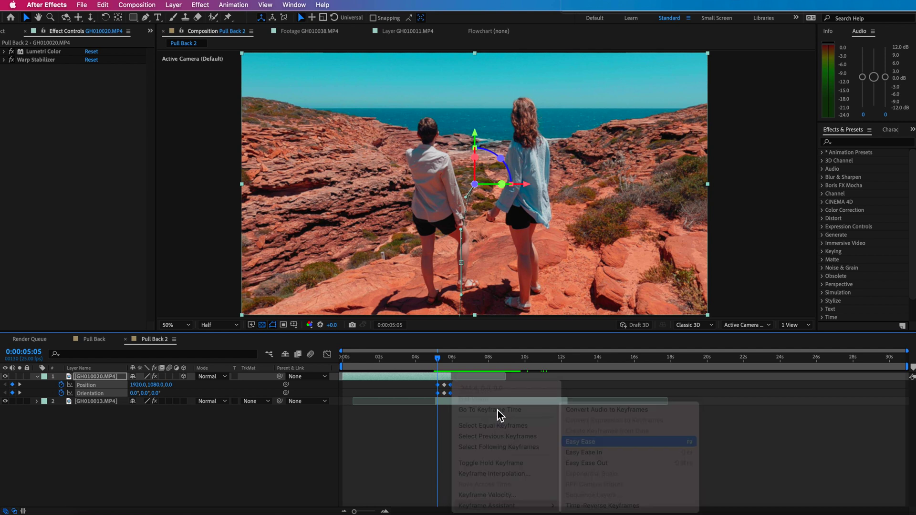
pyautogui.click(442, 366)
# - Start GH010013.MP4 earlier for a cleaner handoff and enable motion blur on GH010020
pyautogui.moveTo(481, 406); pyautogui.dragTo(474, 404)
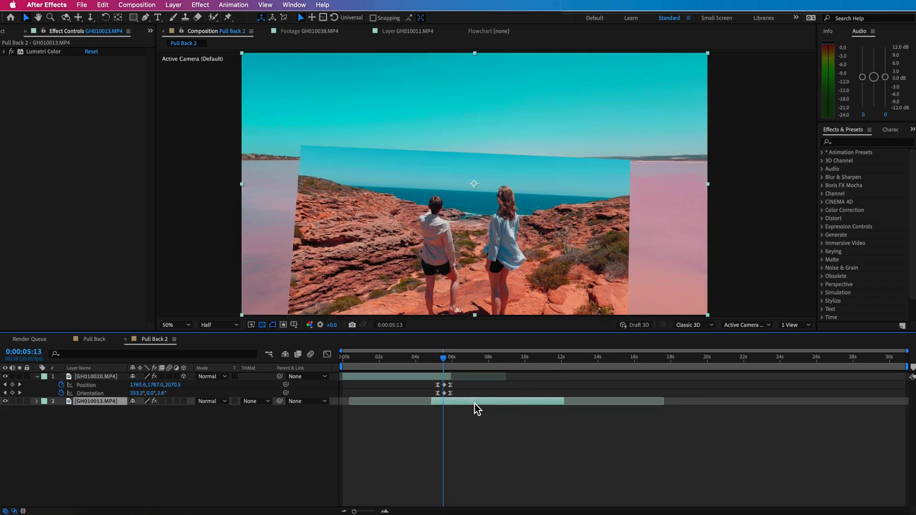
pyautogui.click(446, 362)
pyautogui.moveTo(446, 362)
pyautogui.mouseDown()
pyautogui.moveTo(436, 362)
pyautogui.moveTo(457, 363)
pyautogui.moveTo(441, 366)
pyautogui.mouseUp()
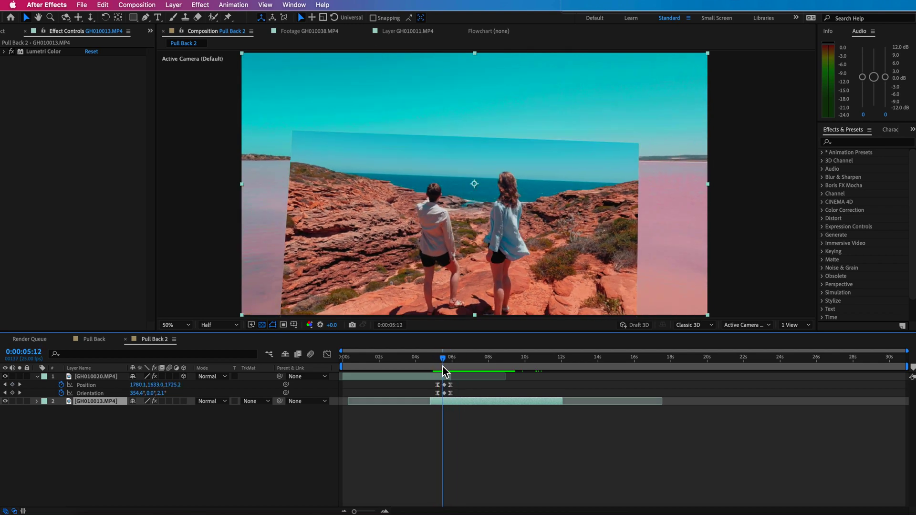
pyautogui.moveTo(456, 402); pyautogui.dragTo(426, 402)
pyautogui.moveTo(457, 365); pyautogui.dragTo(445, 362)
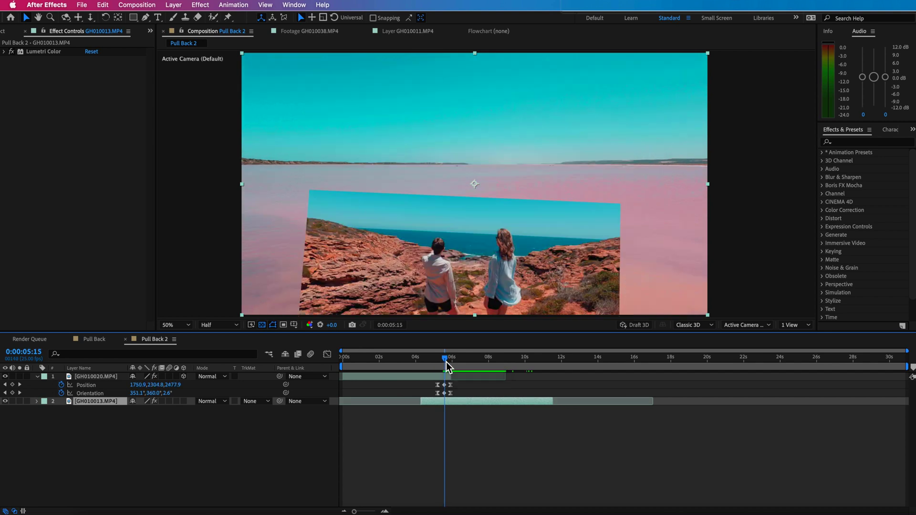
pyautogui.moveTo(446, 362)
pyautogui.mouseDown()
pyautogui.moveTo(436, 363)
pyautogui.moveTo(445, 363)
pyautogui.mouseUp()
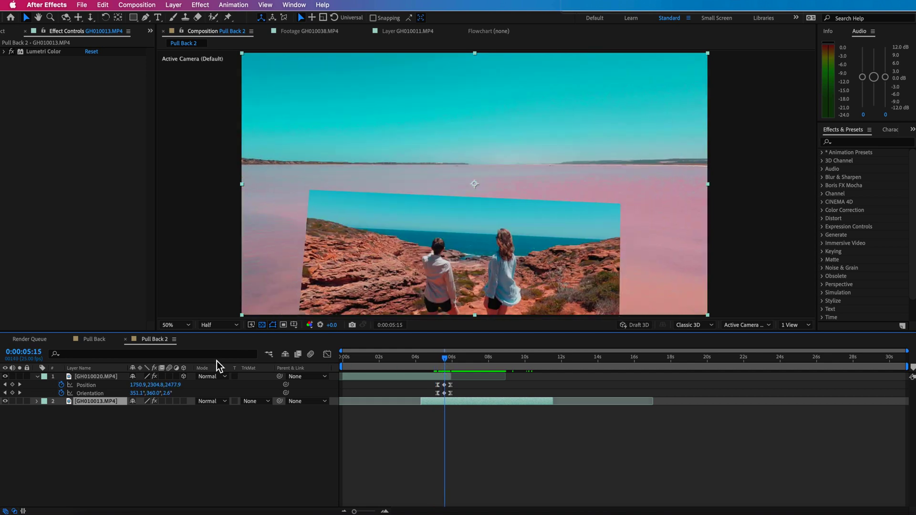
pyautogui.click(169, 380)
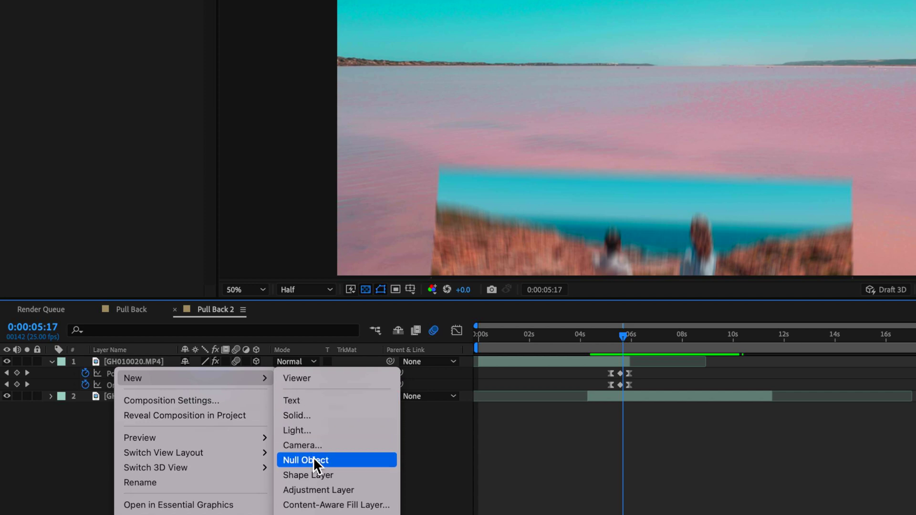
# - Add an adjustment layer below the cliff clip and apply Camera Lens Blur to it
pyautogui.click(326, 492)
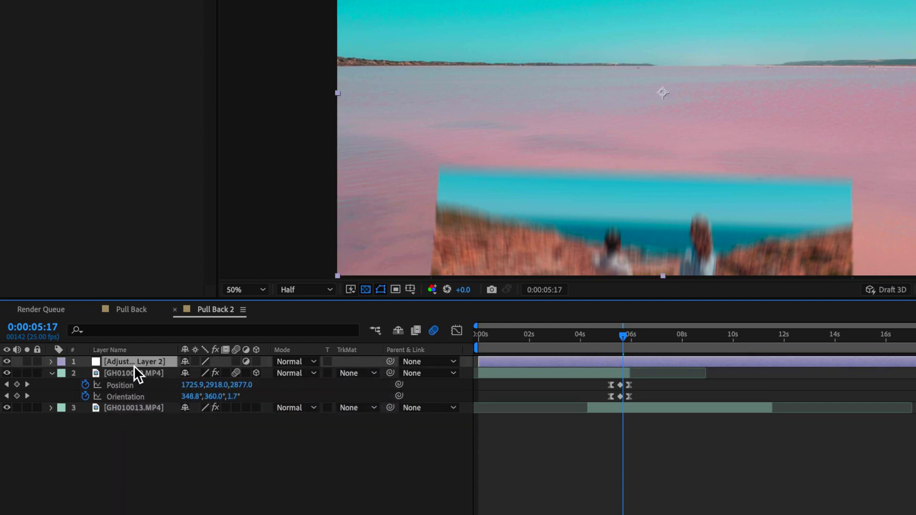
pyautogui.moveTo(134, 367); pyautogui.dragTo(128, 393)
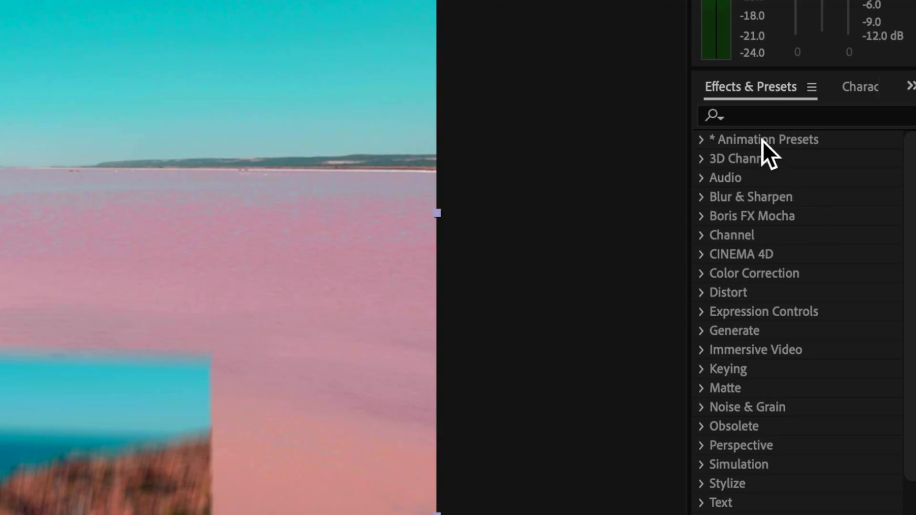
pyautogui.click(764, 116)
pyautogui.write('lens')
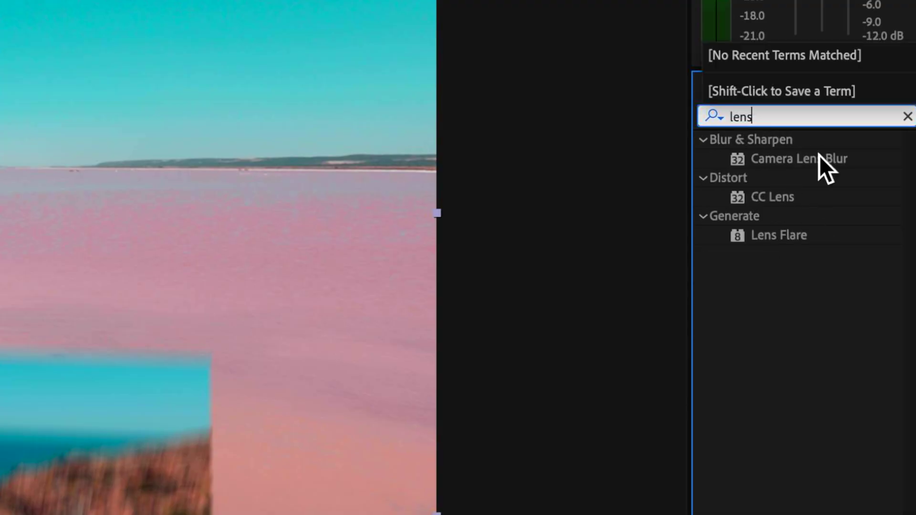
pyautogui.click(839, 160)
pyautogui.moveTo(840, 161); pyautogui.dragTo(469, 272)
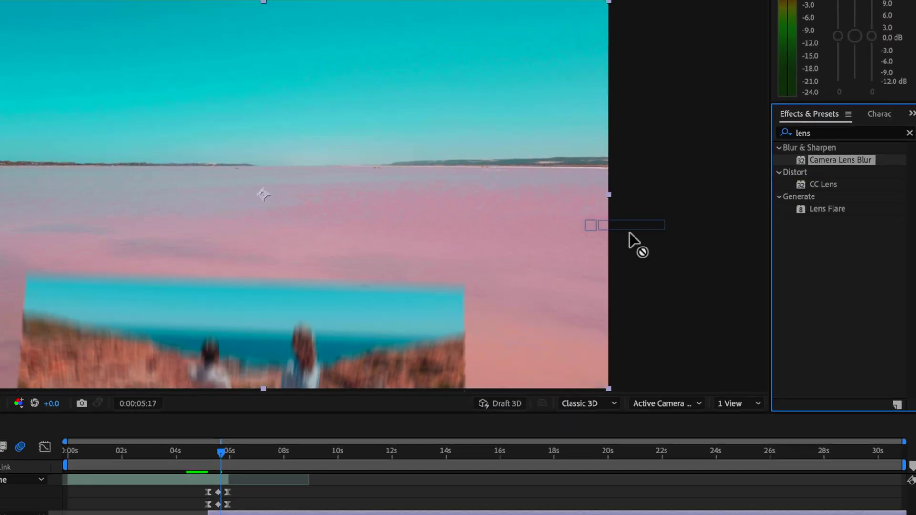
pyautogui.moveTo(629, 233); pyautogui.dragTo(230, 514)
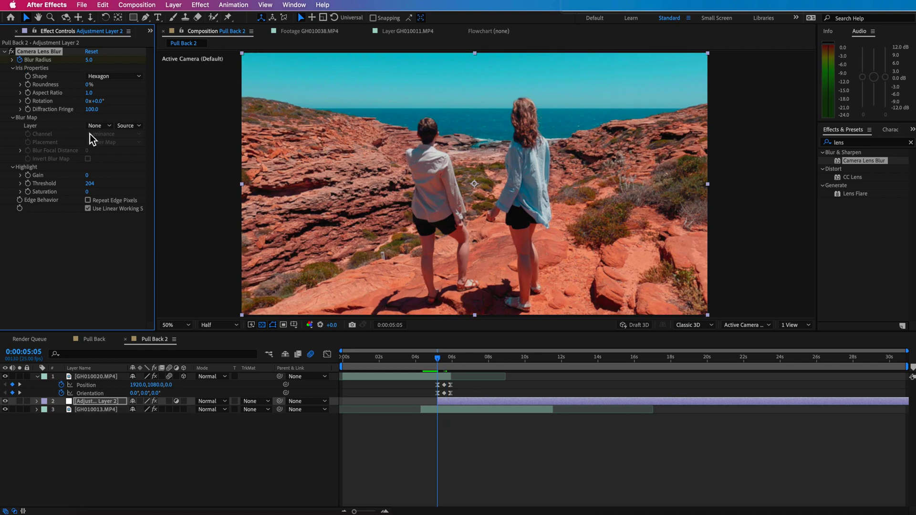
# - Keyframe Blur Radius down from 29 across the pull-back and turn on Repeat Edge Pixels
pyautogui.moveTo(444, 359); pyautogui.dragTo(439, 361)
pyautogui.press('u')
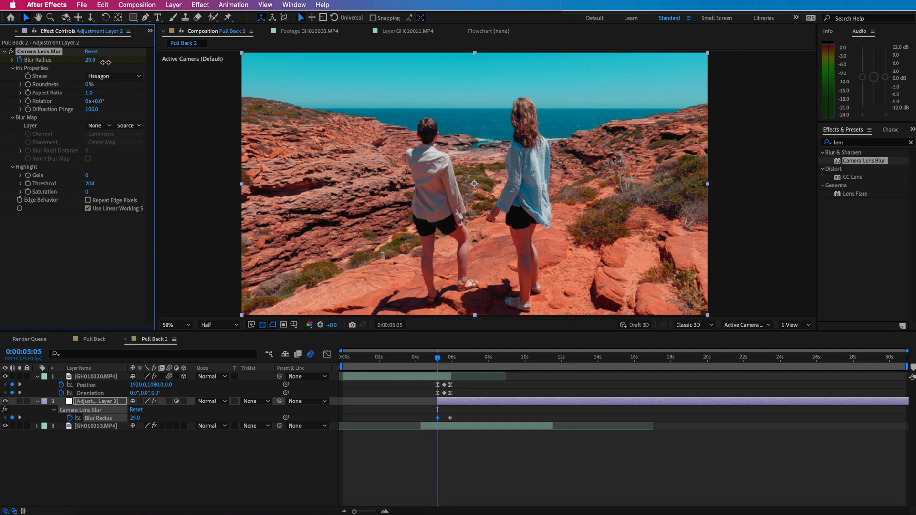
pyautogui.moveTo(435, 360); pyautogui.dragTo(449, 361)
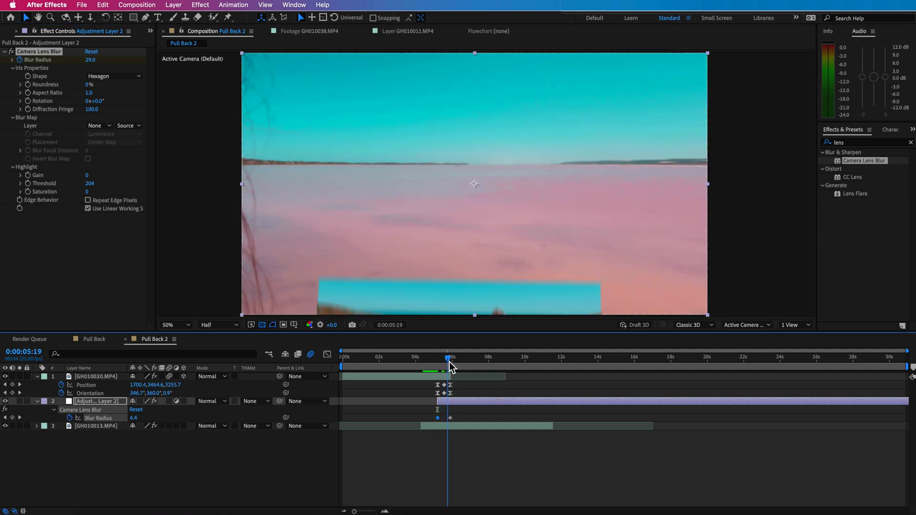
pyautogui.click(89, 200)
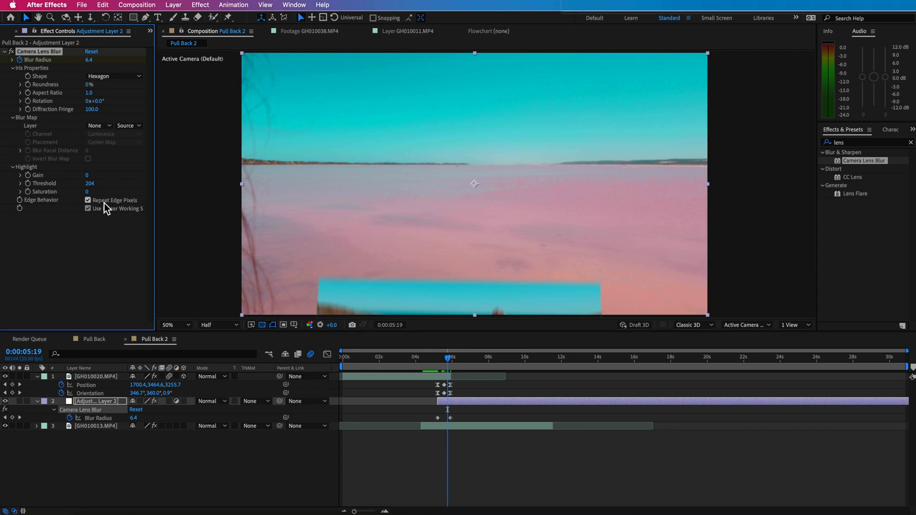
pyautogui.moveTo(444, 359); pyautogui.dragTo(436, 362)
# - Preview the blurred pull-back, then shift the cliff clip lower-left and re-tilt it at 0:00:05:13
pyautogui.press('space')
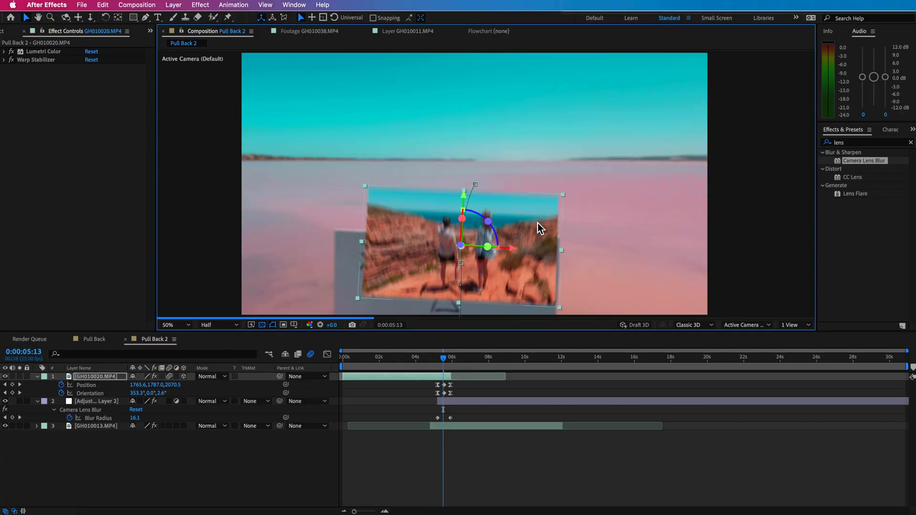
pyautogui.moveTo(537, 222); pyautogui.dragTo(508, 271)
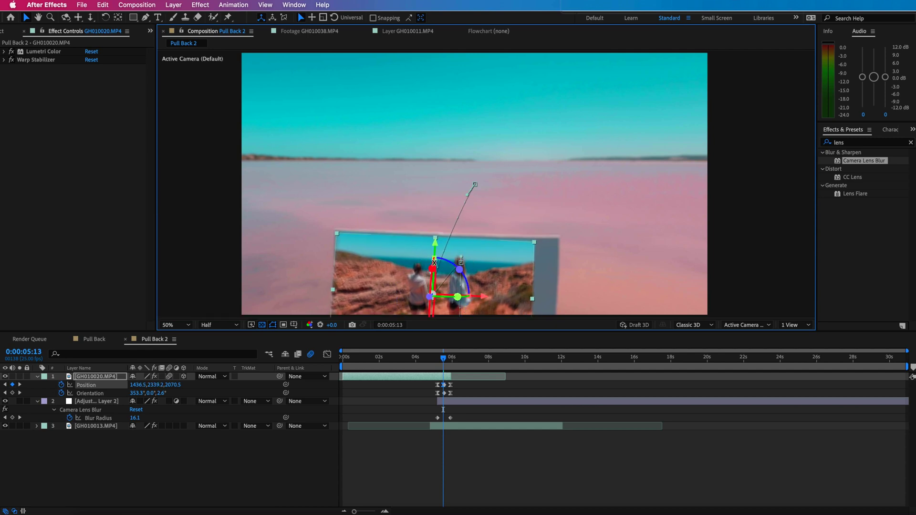
pyautogui.moveTo(433, 286); pyautogui.dragTo(500, 260)
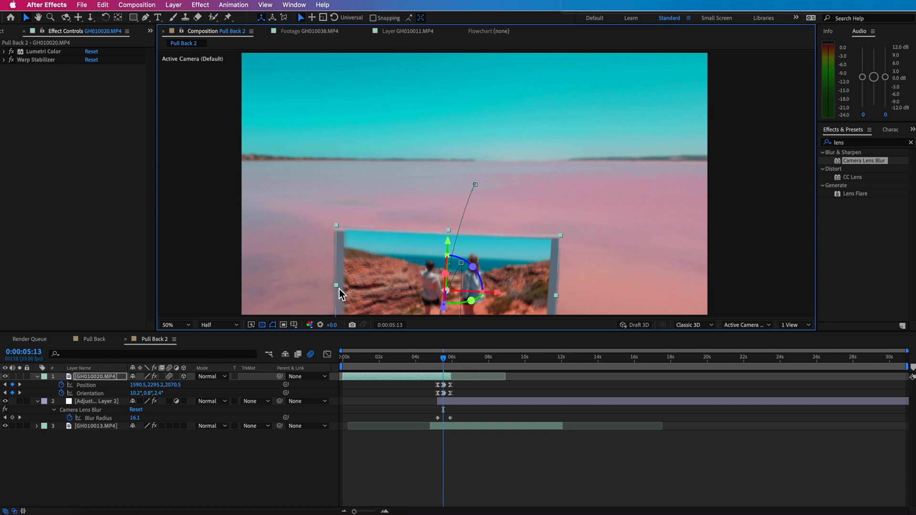
pyautogui.moveTo(446, 360); pyautogui.dragTo(442, 360)
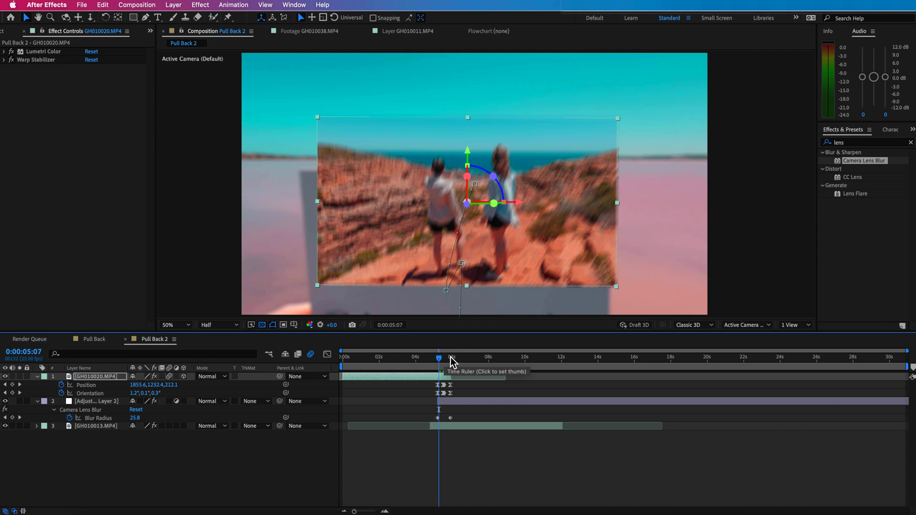
pyautogui.click(440, 366)
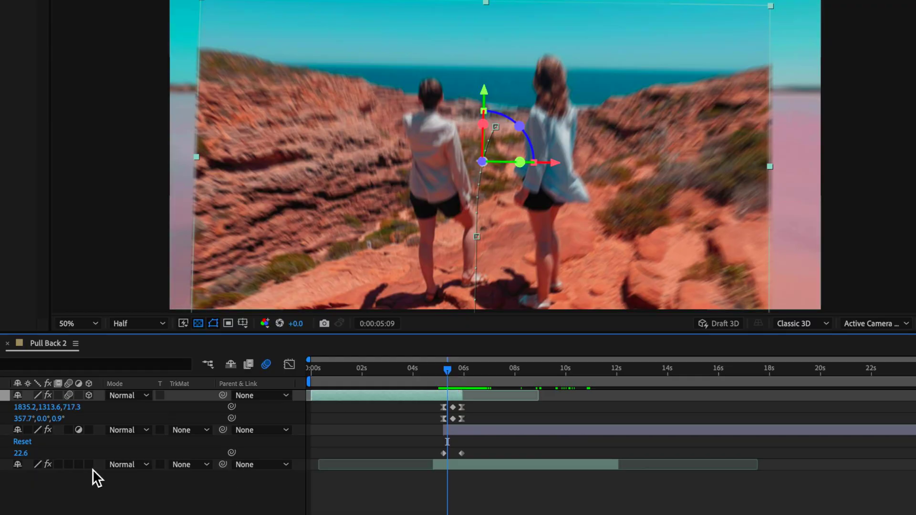
# - At 0:00:05:13, push the cliff clip back to Z 2070.5 and tilt it to 353.3° X orientation
pyautogui.click(452, 371)
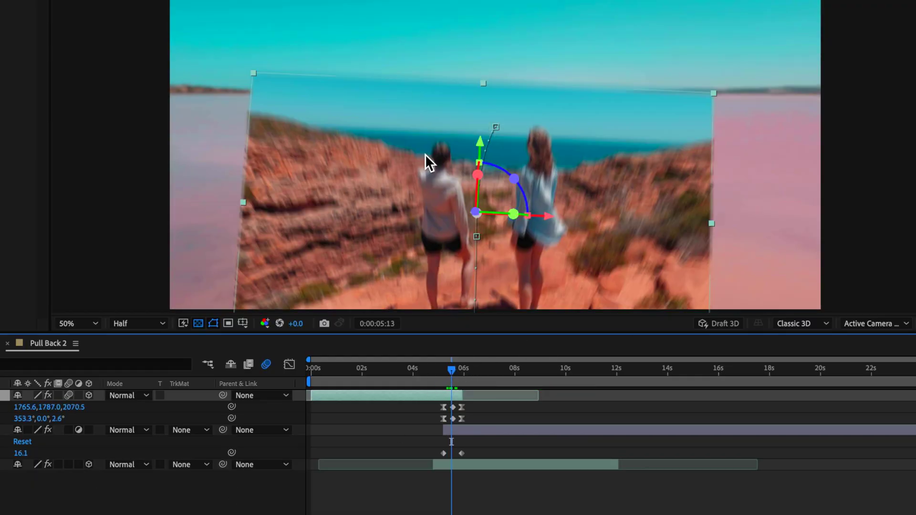
pyautogui.moveTo(475, 211); pyautogui.dragTo(914, 203)
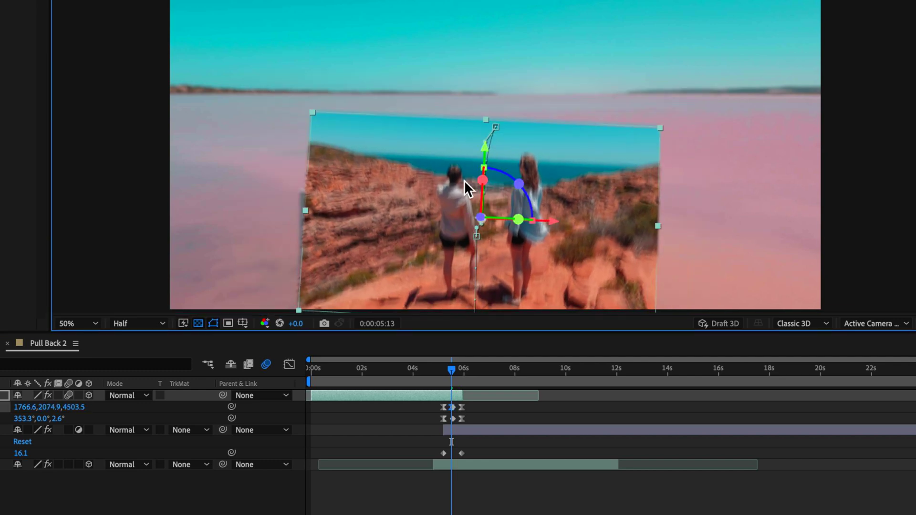
pyautogui.moveTo(488, 177)
pyautogui.mouseDown()
pyautogui.moveTo(493, 228)
pyautogui.moveTo(496, 167)
pyautogui.mouseUp()
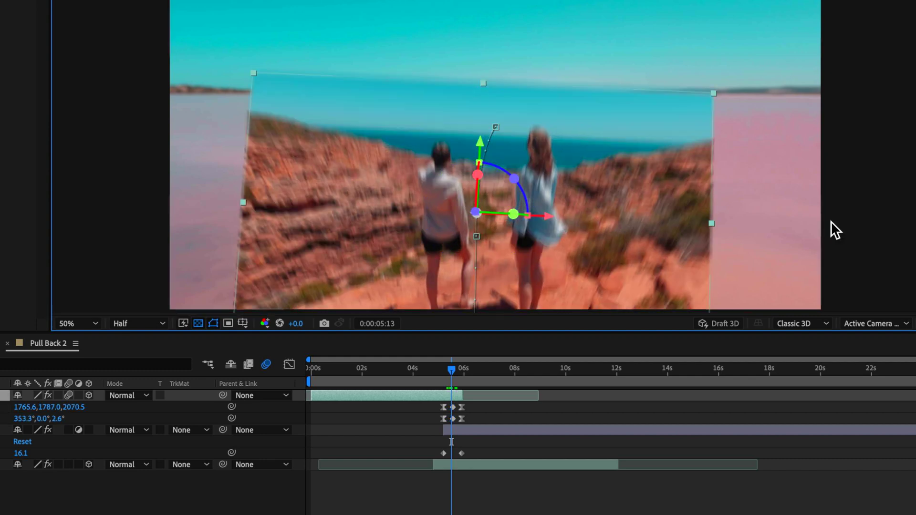
# - Split the pink-lake clip GH010013 at 8:12 and move its second half below the first
pyautogui.moveTo(457, 371); pyautogui.dragTo(492, 373)
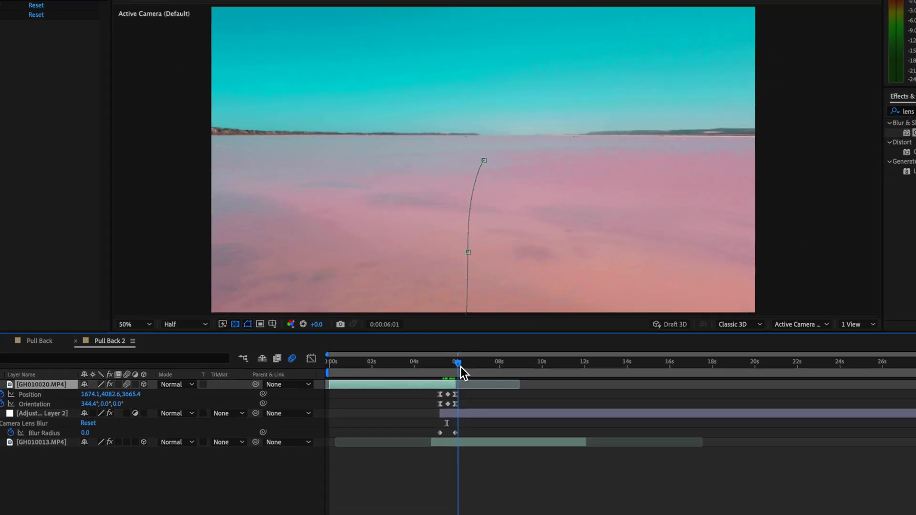
pyautogui.click(504, 444)
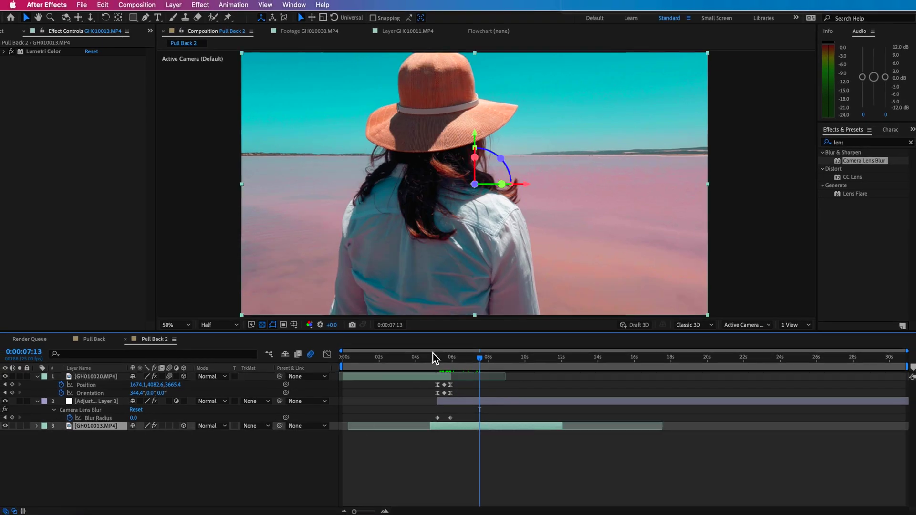
pyautogui.moveTo(434, 353); pyautogui.dragTo(496, 368)
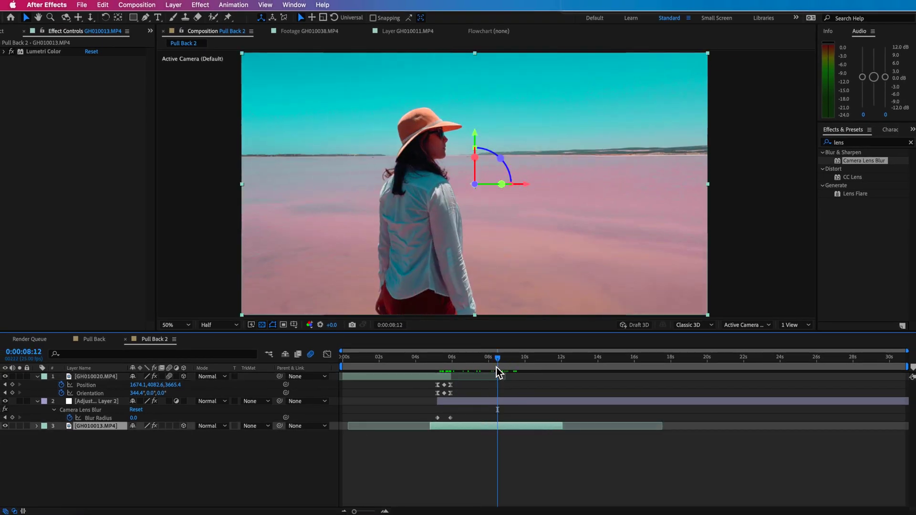
pyautogui.click(102, 5)
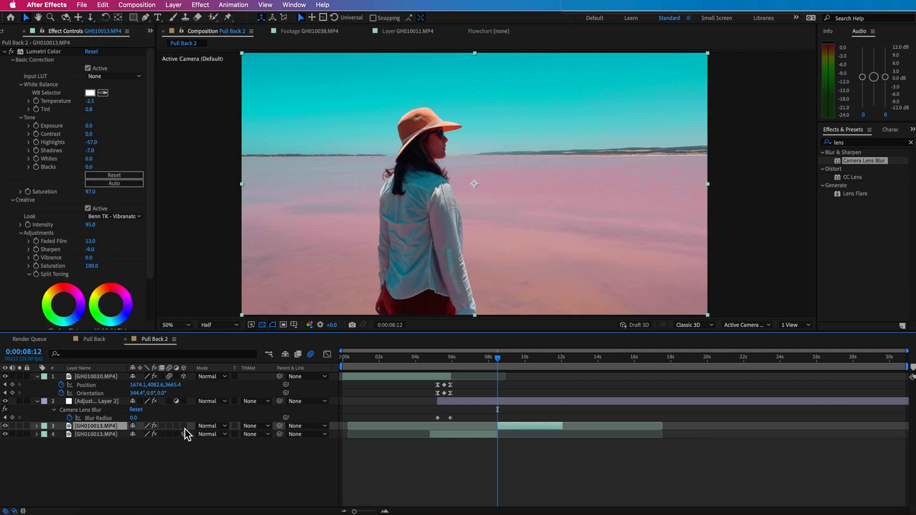
pyautogui.moveTo(118, 427); pyautogui.dragTo(120, 448)
# - Copy the cliff clip's Position and Orientation keyframes onto the second lake half at 9:23
pyautogui.click(86, 427)
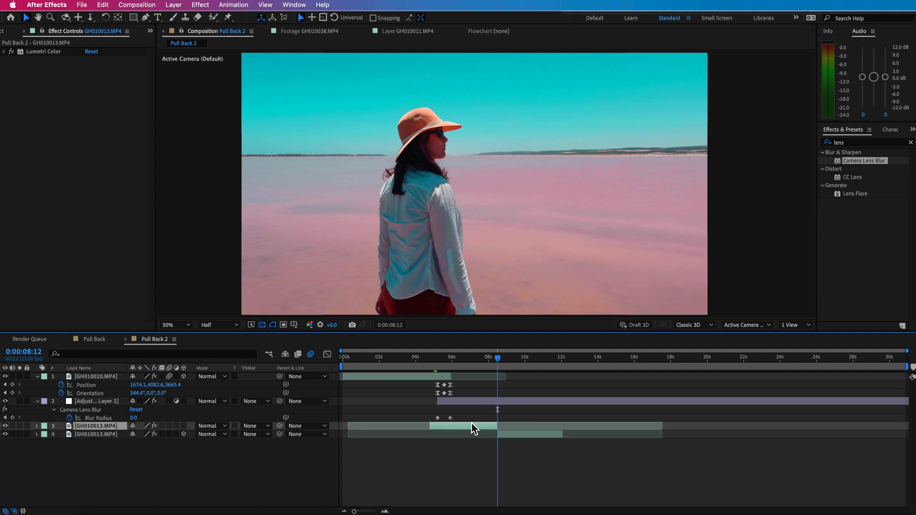
pyautogui.moveTo(453, 357); pyautogui.dragTo(533, 371)
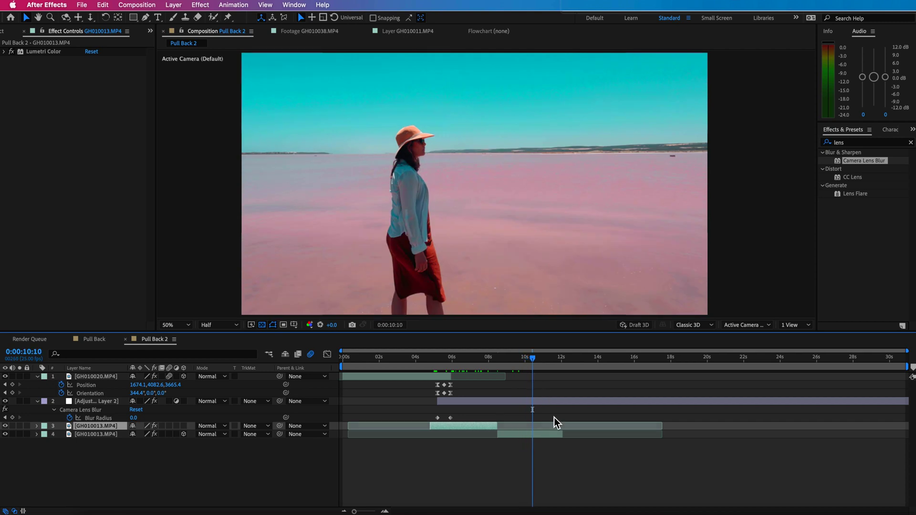
pyautogui.click(547, 436)
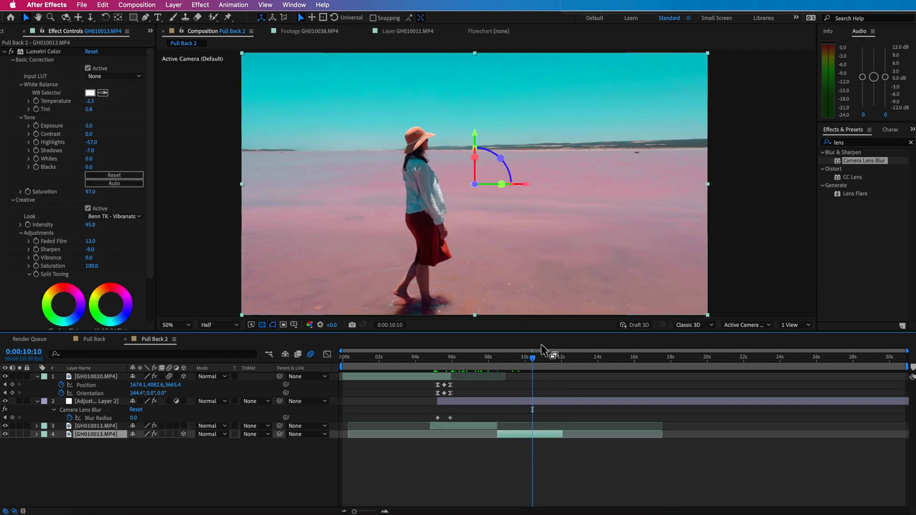
pyautogui.click(442, 356)
pyautogui.moveTo(464, 381); pyautogui.dragTo(438, 394)
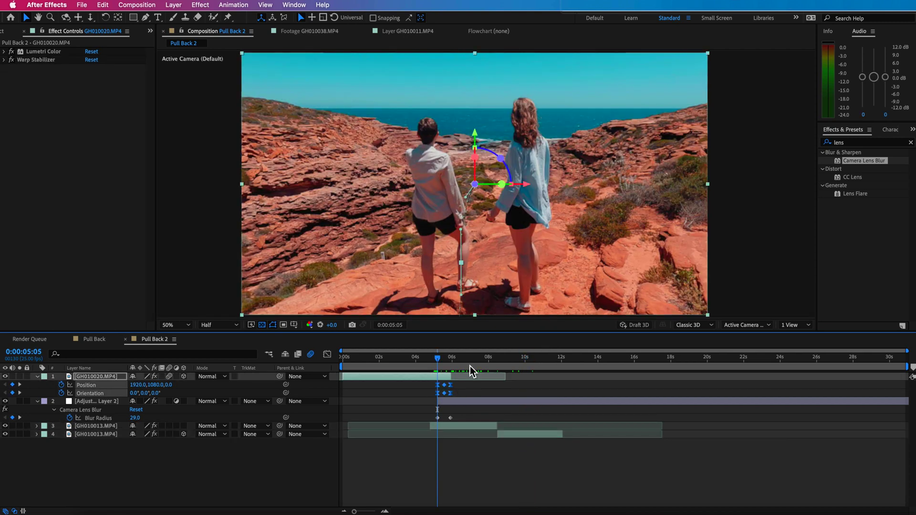
pyautogui.moveTo(530, 361)
pyautogui.mouseDown()
pyautogui.moveTo(538, 361)
pyautogui.moveTo(524, 362)
pyautogui.mouseUp()
pyautogui.click(552, 434)
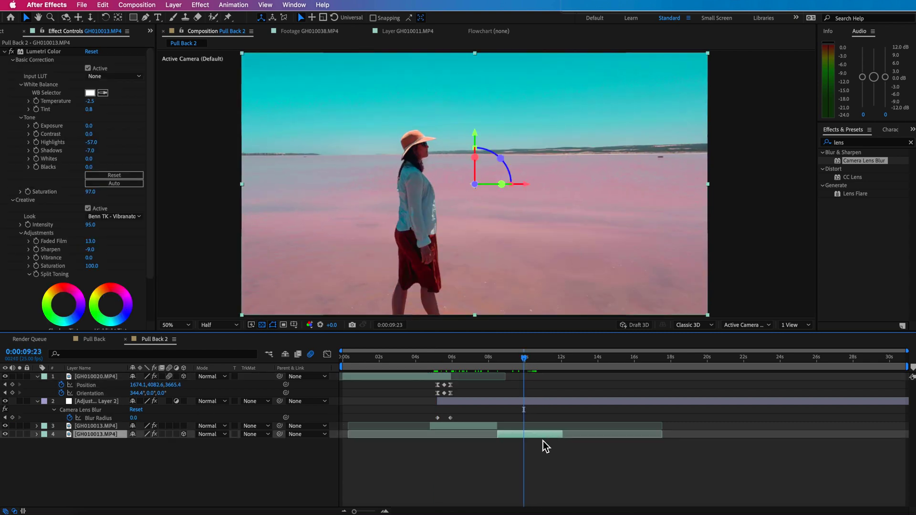
pyautogui.click(525, 362)
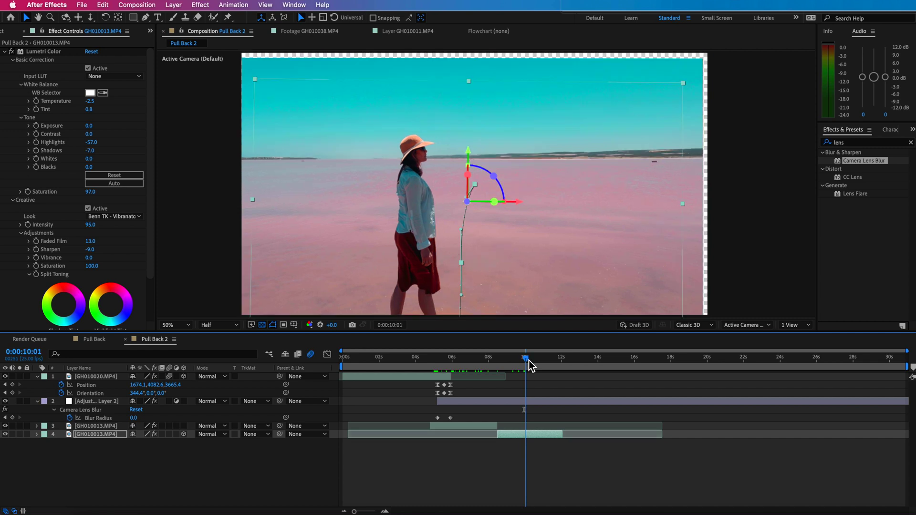
# - Add the canyon clip GH010038.MP4 to Pull Back 2 as layer 5
pyautogui.moveTo(525, 362); pyautogui.dragTo(529, 361)
pyautogui.press('super+0')
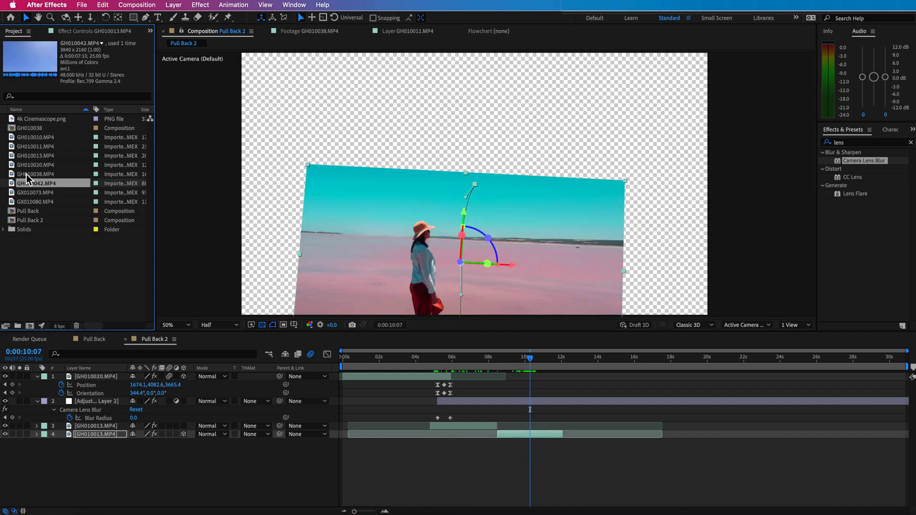
pyautogui.click(24, 175)
pyautogui.doubleClick(24, 176)
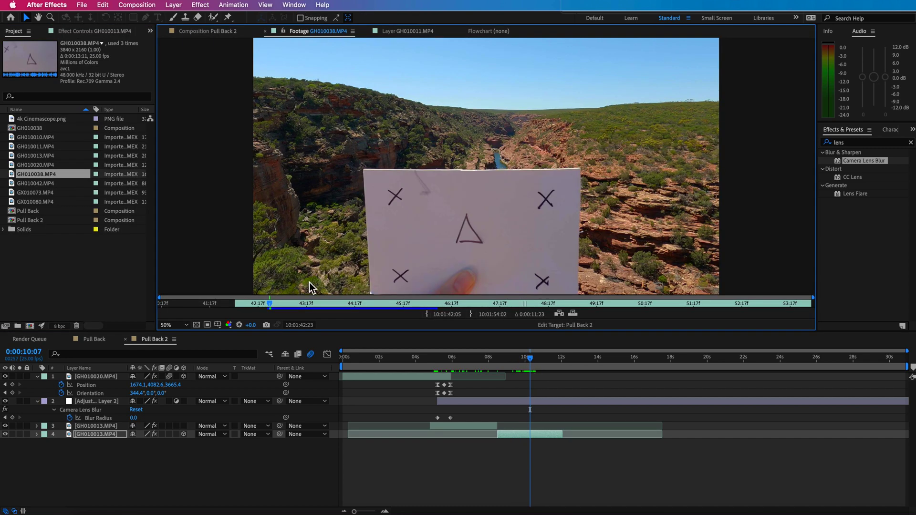
pyautogui.moveTo(41, 174); pyautogui.dragTo(563, 446)
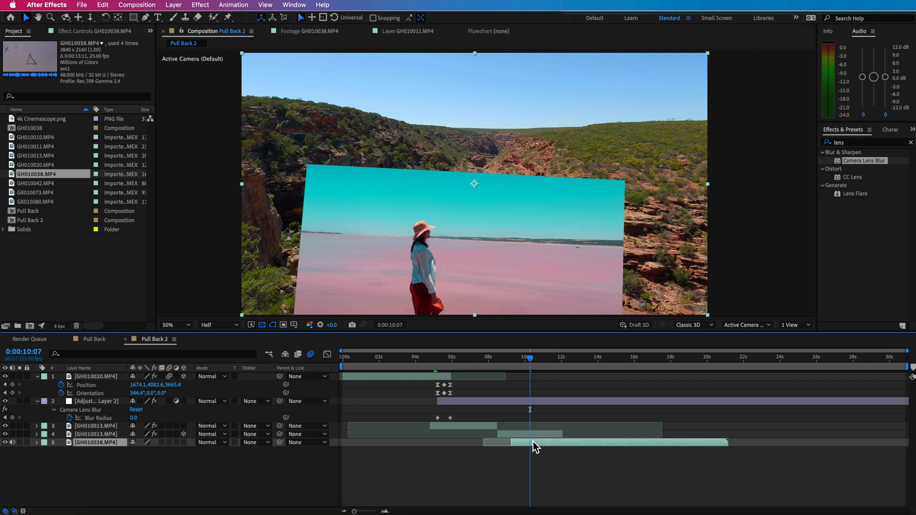
# - Retime the canyon clip so the paper sheet stays hidden, checking frames at 10:14 and 9:17
pyautogui.moveTo(535, 447)
pyautogui.mouseDown()
pyautogui.moveTo(548, 448)
pyautogui.moveTo(541, 445)
pyautogui.mouseUp()
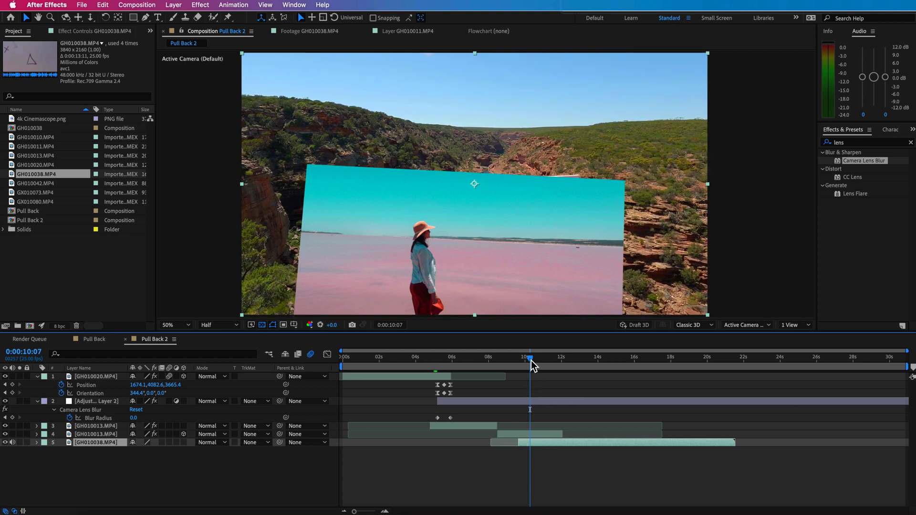
pyautogui.moveTo(531, 366); pyautogui.dragTo(538, 368)
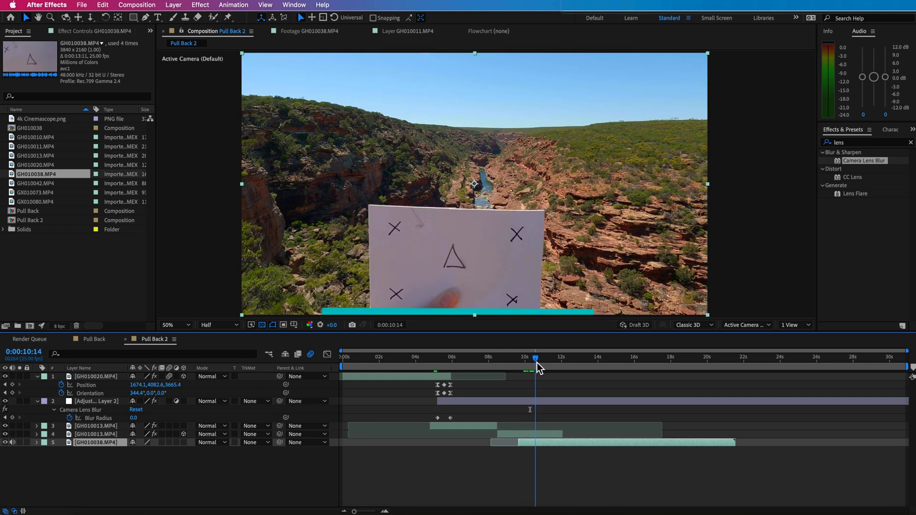
pyautogui.moveTo(551, 442); pyautogui.dragTo(545, 442)
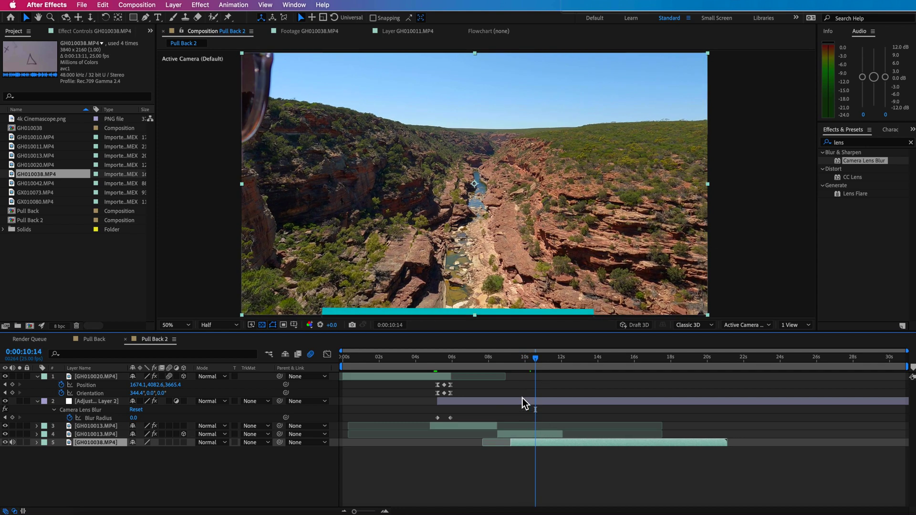
pyautogui.moveTo(533, 364); pyautogui.dragTo(521, 366)
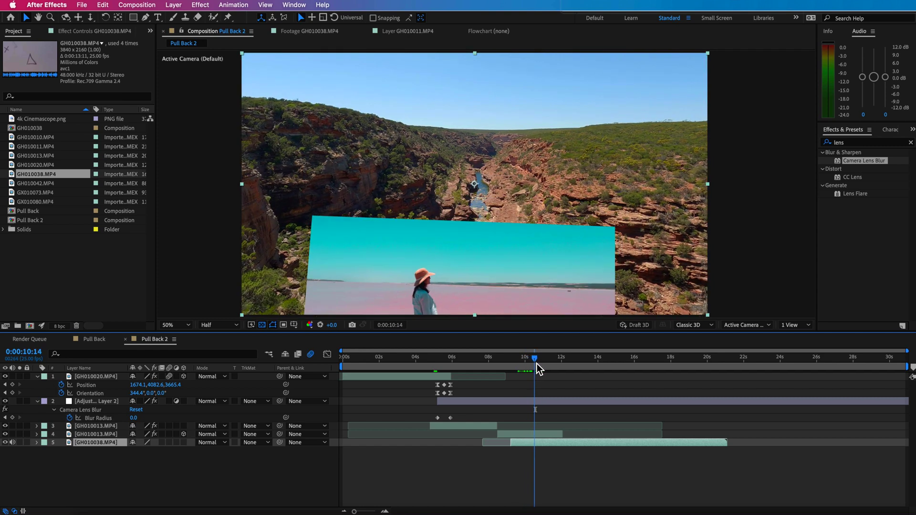
# - In the Pull Back comp, toggle the cinemascope bars off and on and review the 4-second blur transition
pyautogui.moveTo(535, 366); pyautogui.dragTo(434, 372)
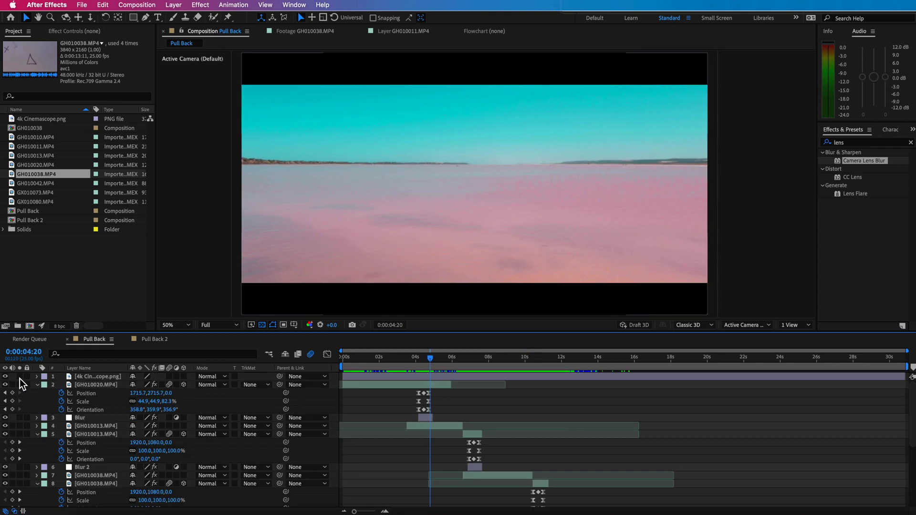
pyautogui.click(5, 376)
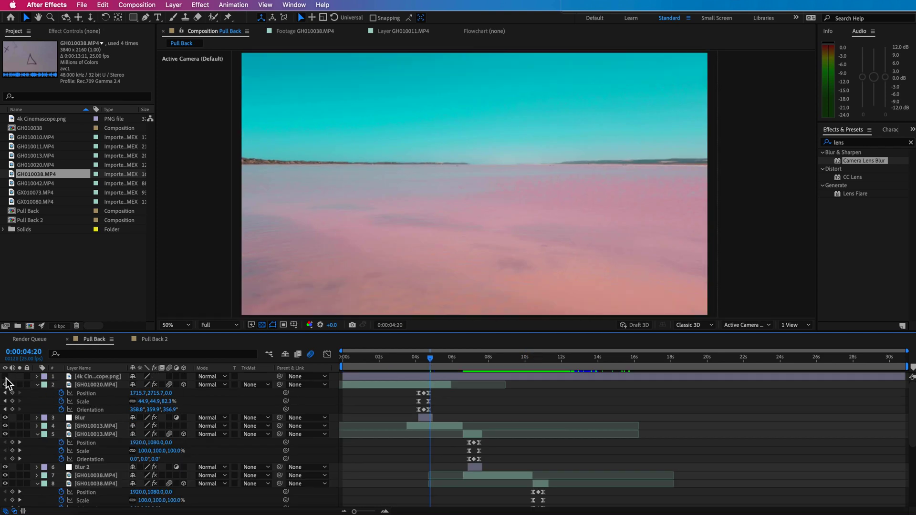
pyautogui.click(5, 376)
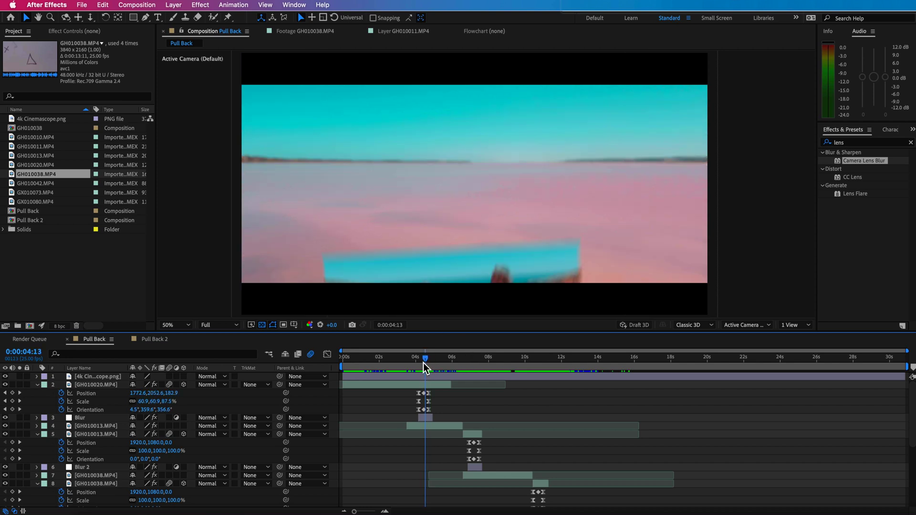
pyautogui.moveTo(425, 368); pyautogui.dragTo(427, 369)
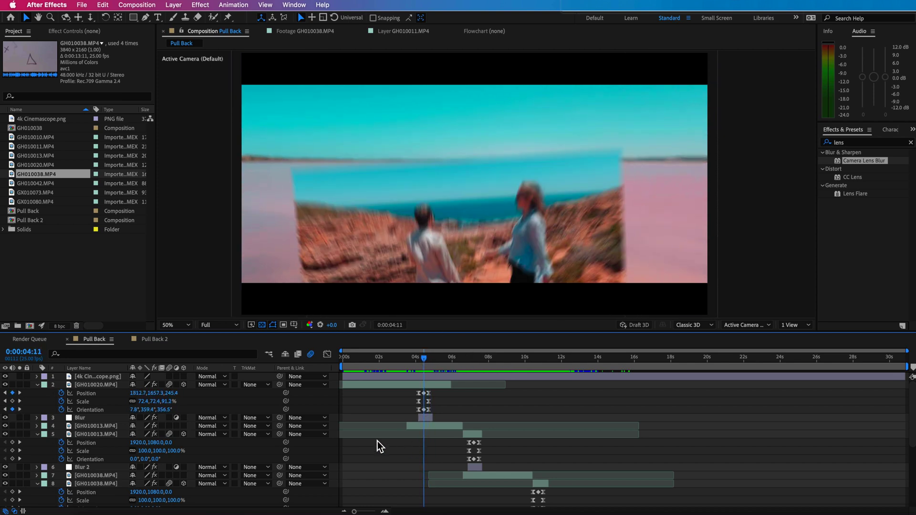
pyautogui.click(80, 420)
pyautogui.moveTo(426, 369); pyautogui.dragTo(540, 362)
# - Scrub from about 10 to 13 seconds to preview the couple-to-beach transition
pyautogui.scroll(-3, 546, 428)
pyautogui.click(528, 361)
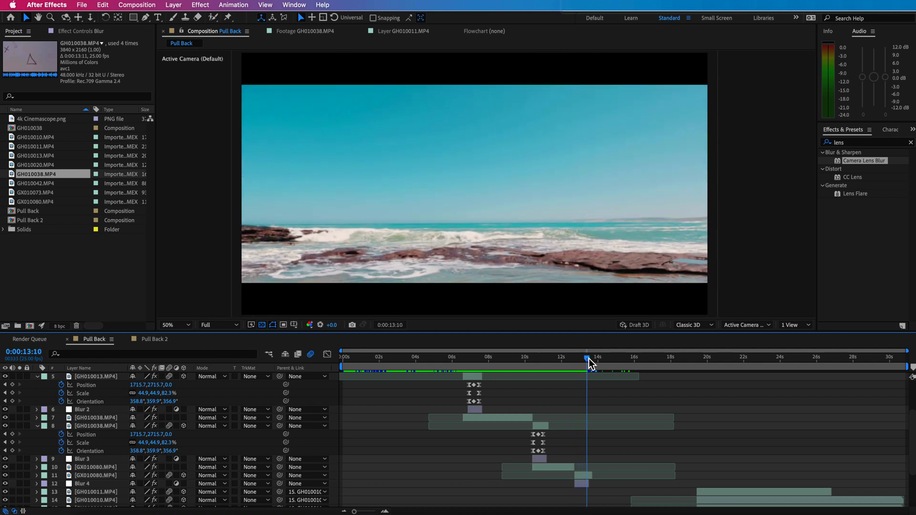
pyautogui.moveTo(581, 367); pyautogui.dragTo(578, 370)
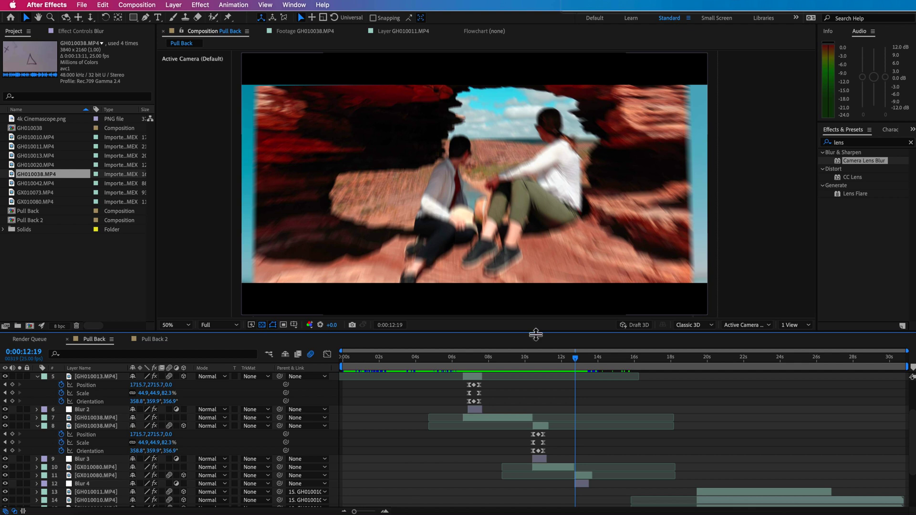
pyautogui.moveTo(579, 366); pyautogui.dragTo(650, 365)
pyautogui.scroll(-3, 606, 418)
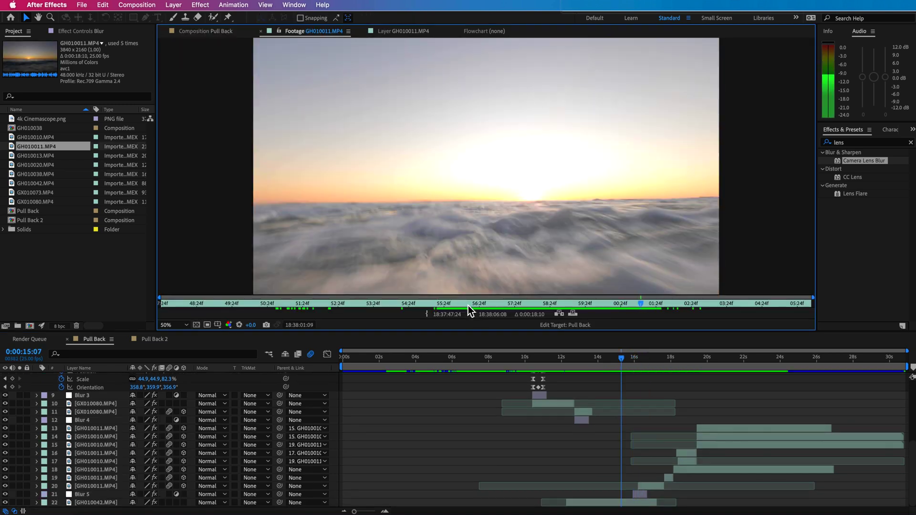
pyautogui.click(442, 304)
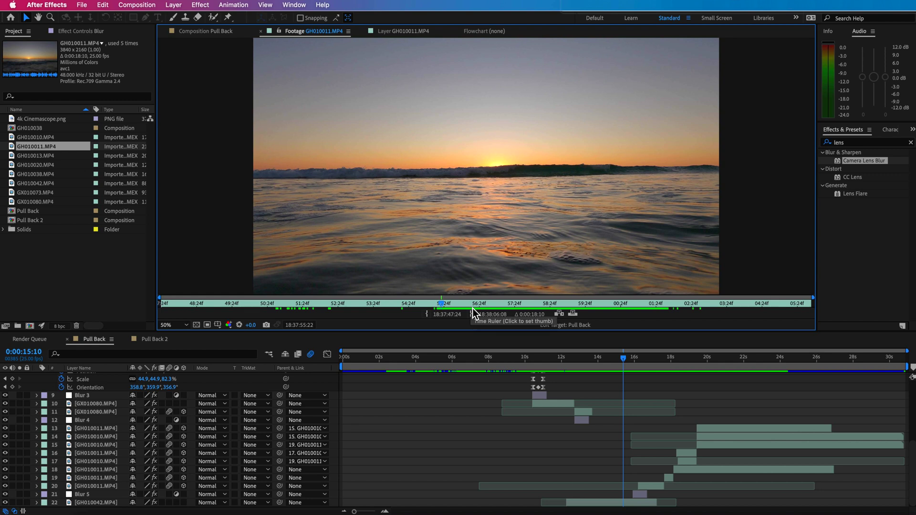
pyautogui.press('space')
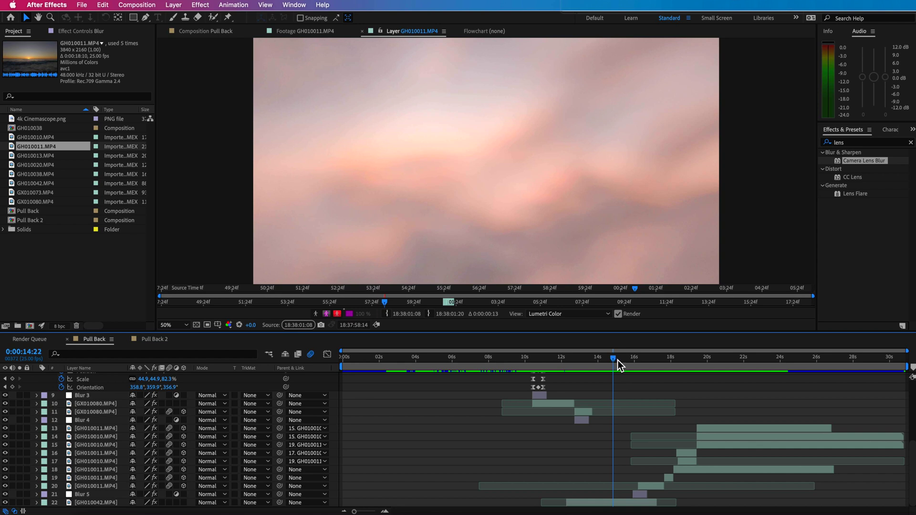
pyautogui.moveTo(618, 360); pyautogui.dragTo(640, 365)
# - Jump to 16:07 in Pull Back and scrub through the Blur 5 transition frames
pyautogui.click(643, 495)
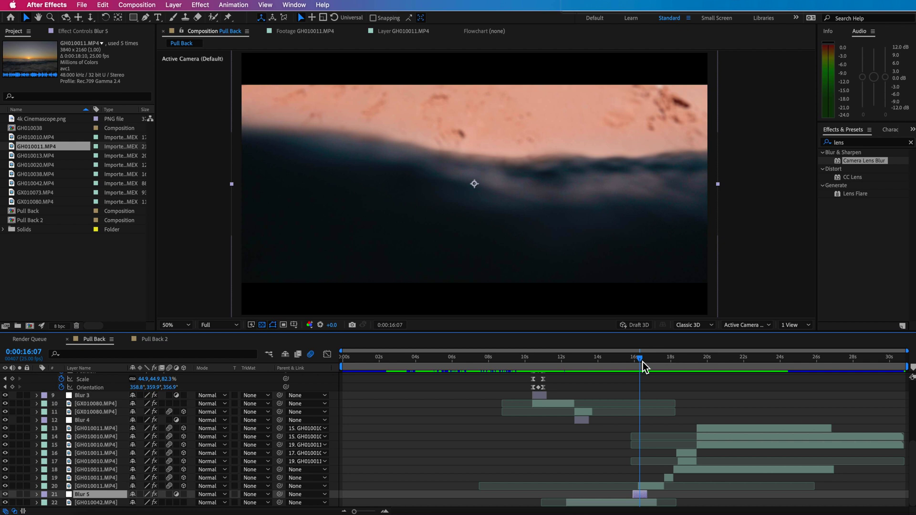
pyautogui.moveTo(643, 364)
pyautogui.mouseDown()
pyautogui.moveTo(651, 364)
pyautogui.moveTo(642, 365)
pyautogui.mouseUp()
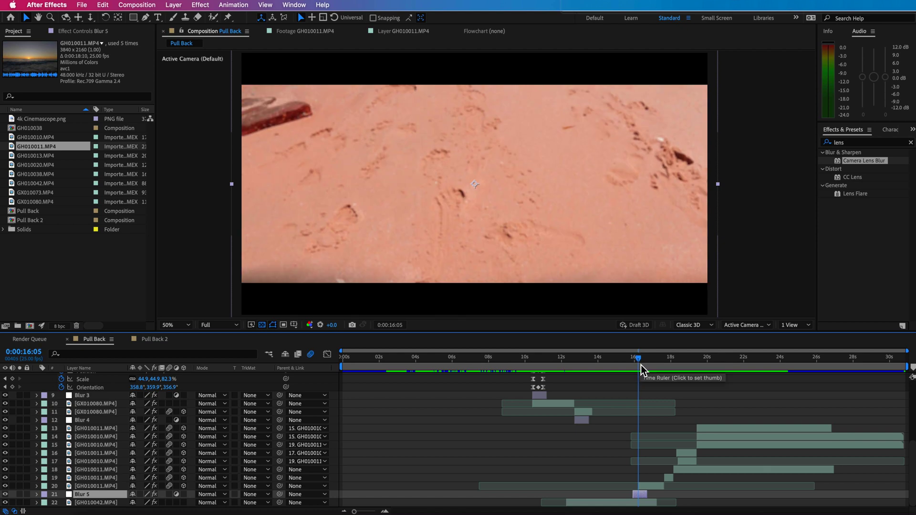